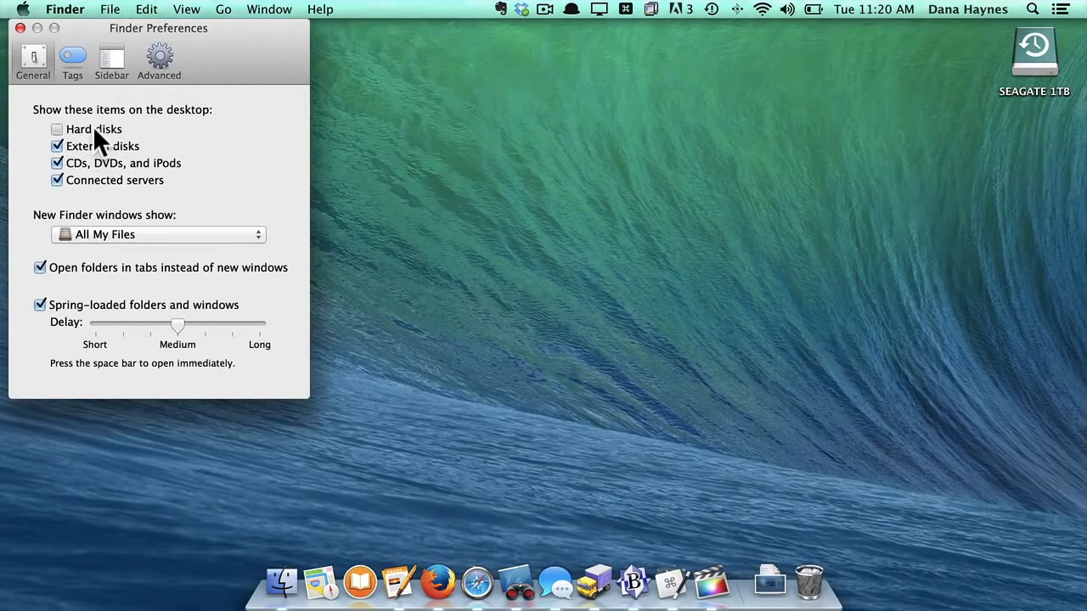
Step: Set Finder to show both hard disks and external disks on the desktop, and close its preferences
click(92, 145)
click(92, 145)
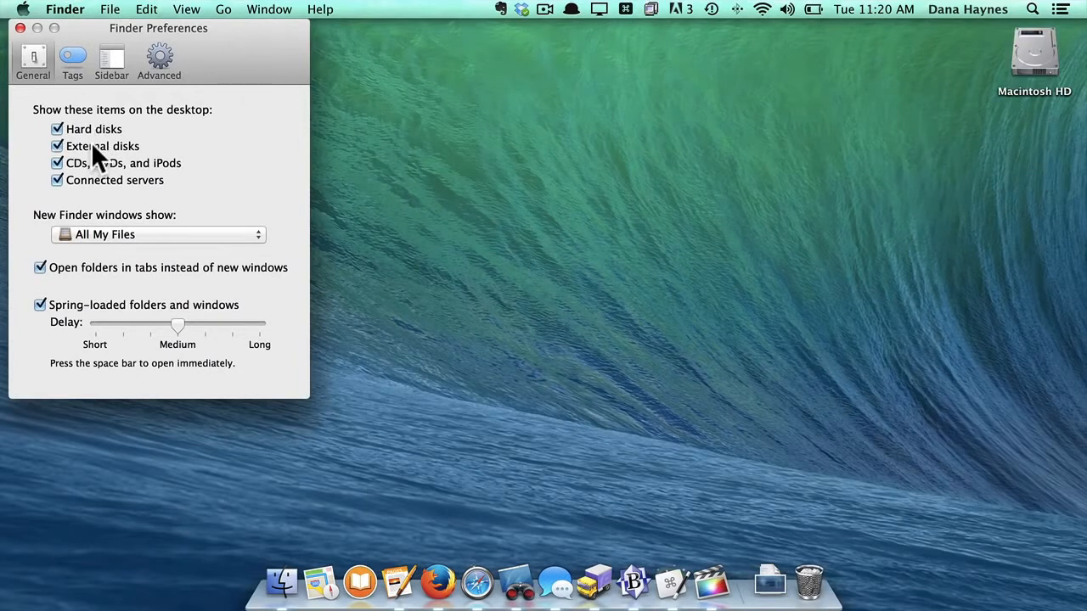
click(91, 160)
click(91, 159)
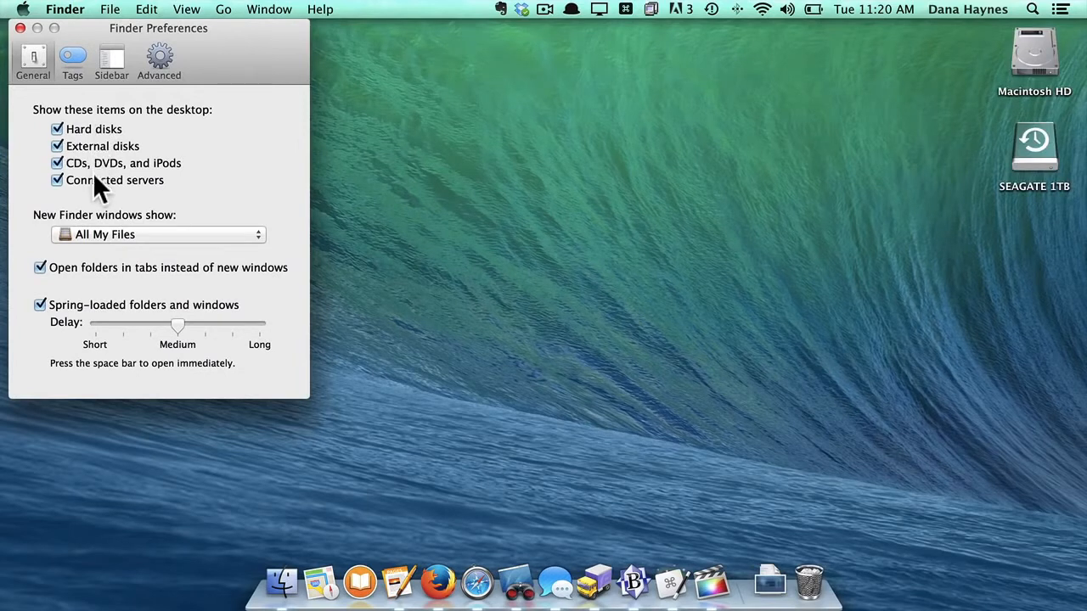
click(19, 29)
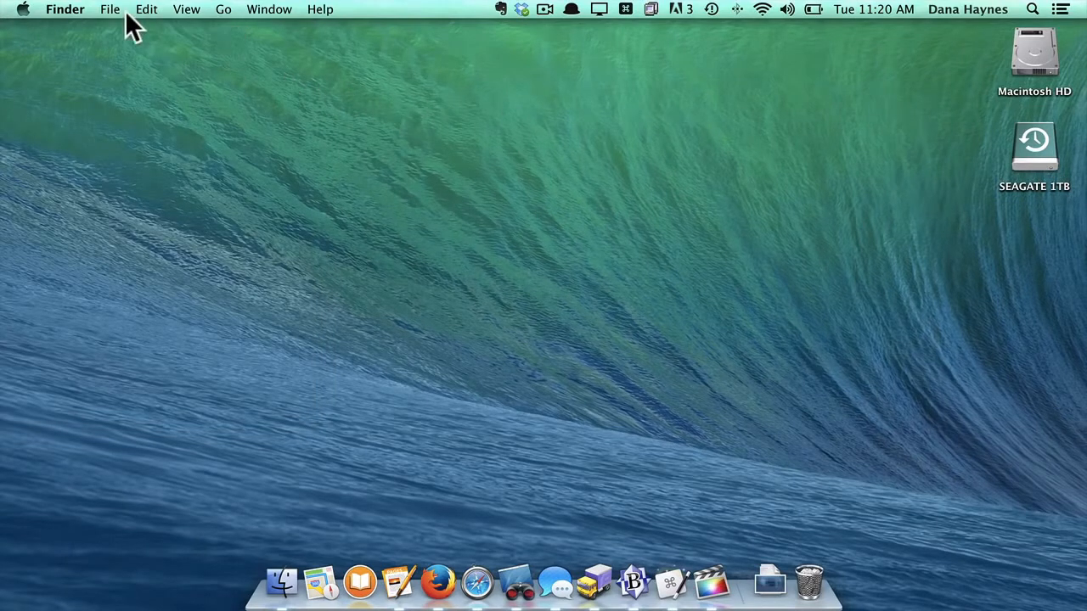
Step: Open Disk Utility from the Utilities folder
click(225, 12)
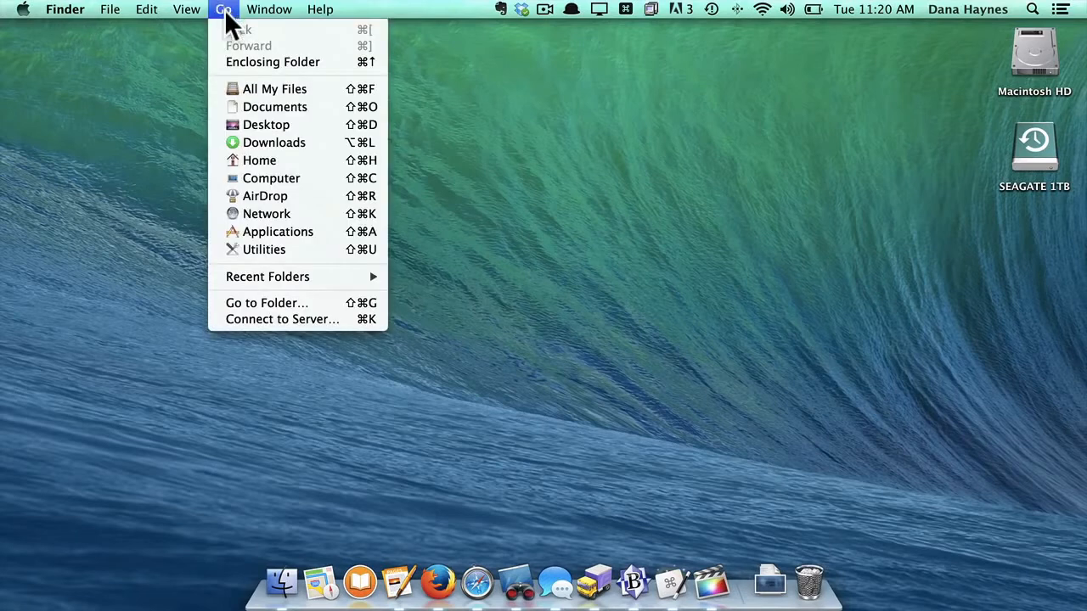
click(250, 247)
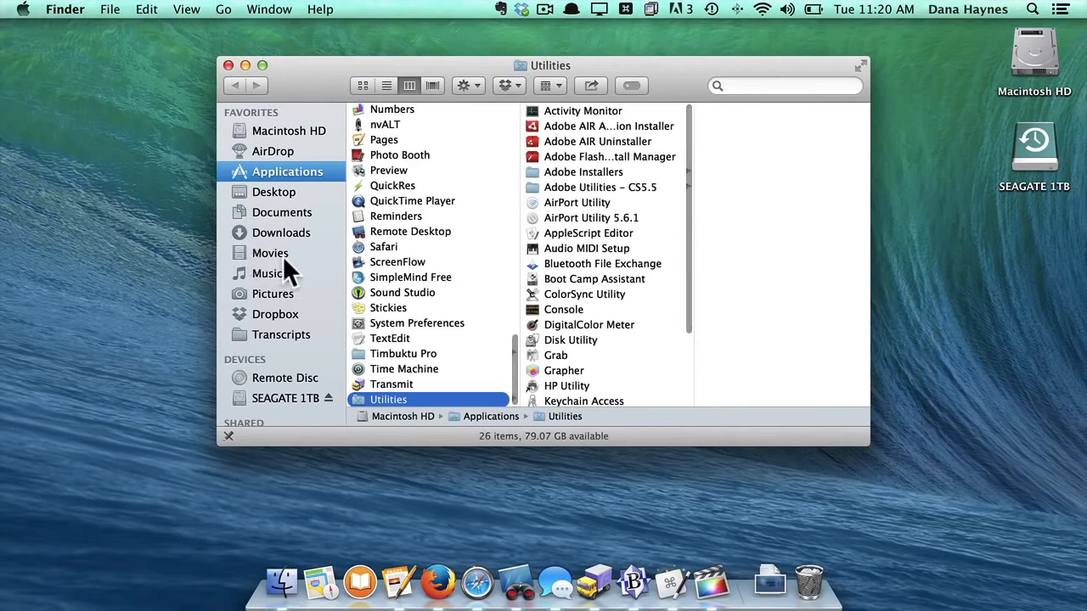
double_click(562, 340)
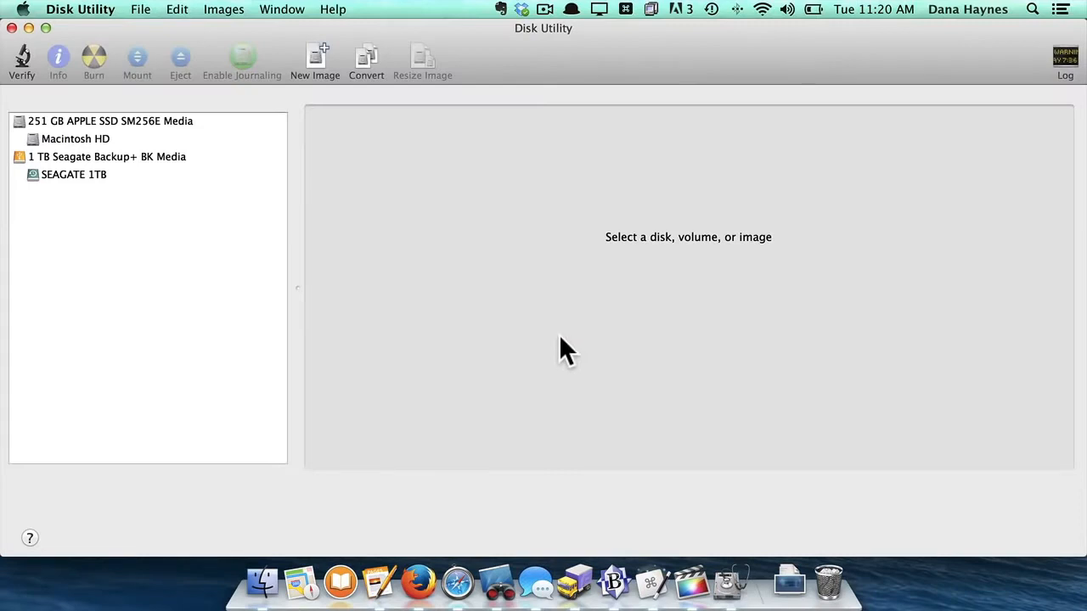
Step: Review the First Aid options for Macintosh HD and the First Aid, Erase, Partition, RAID and Restore options for the 1 TB Seagate Backup+ BK Media disk
click(101, 139)
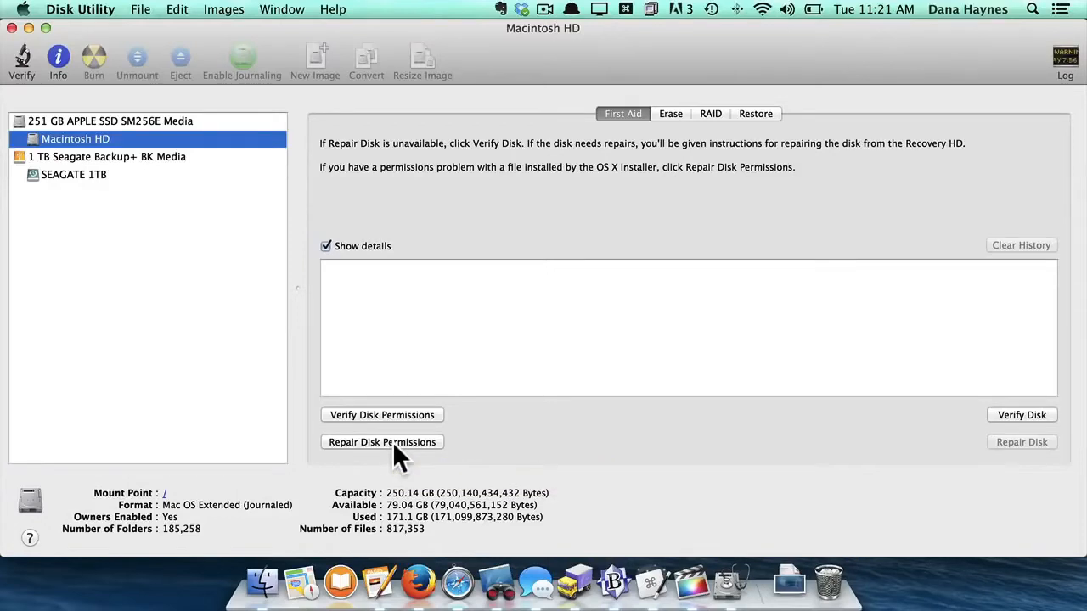
click(106, 158)
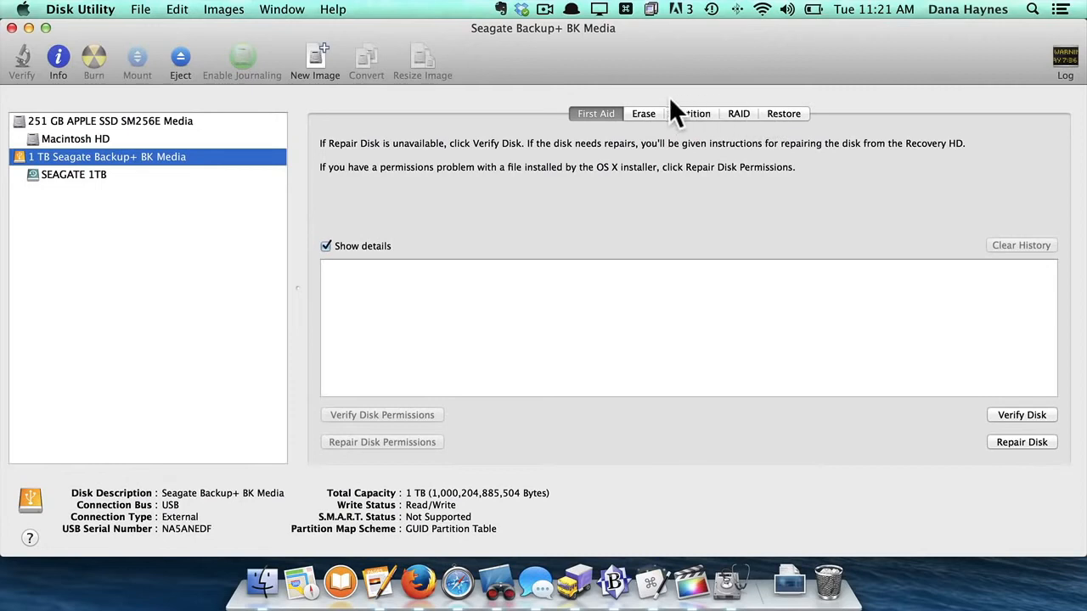
click(646, 110)
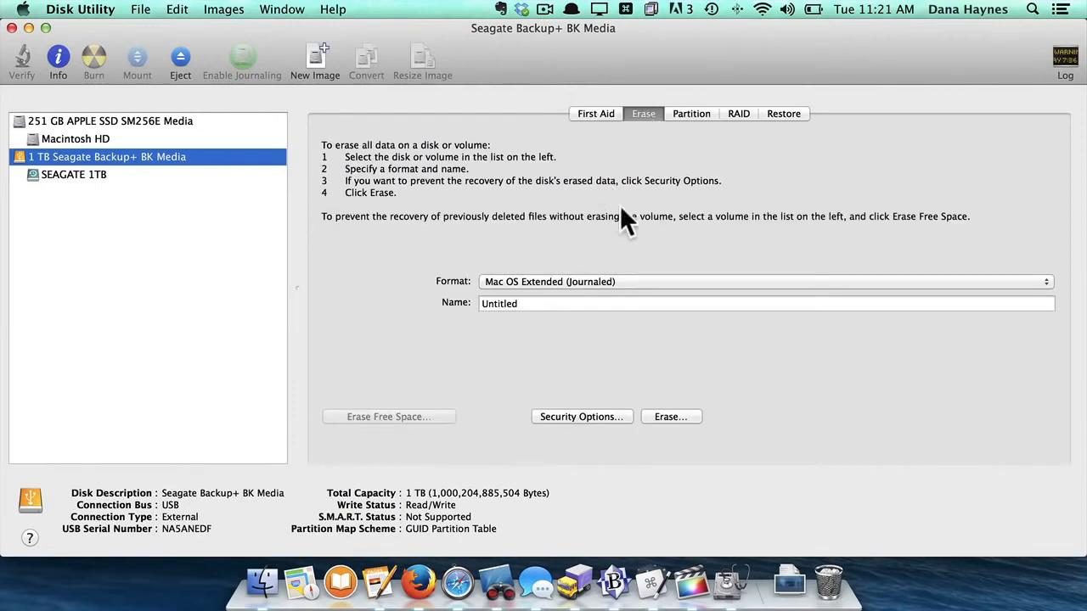
click(693, 117)
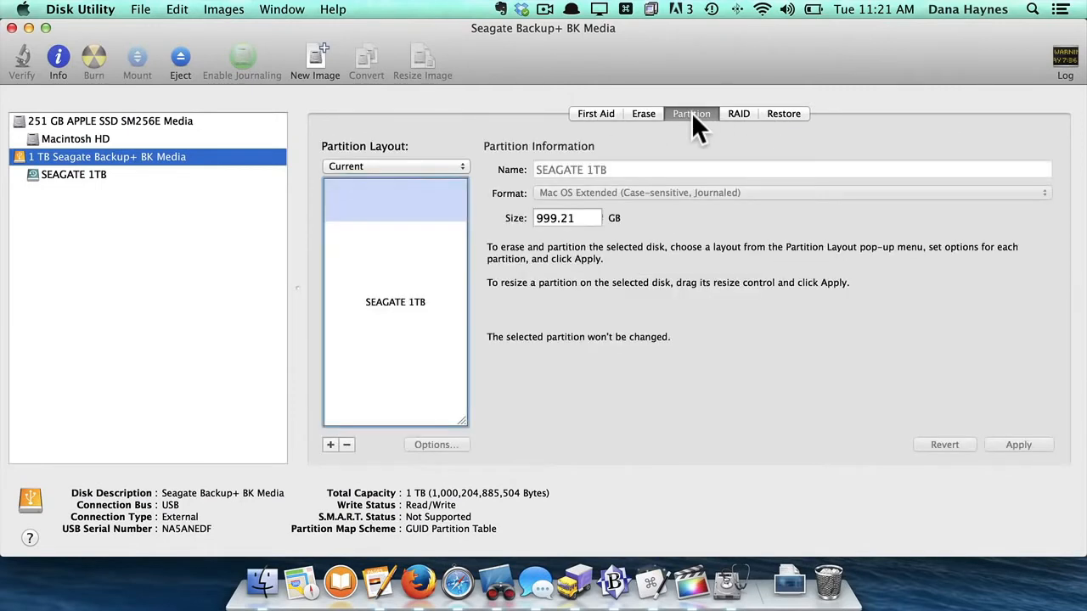
click(735, 116)
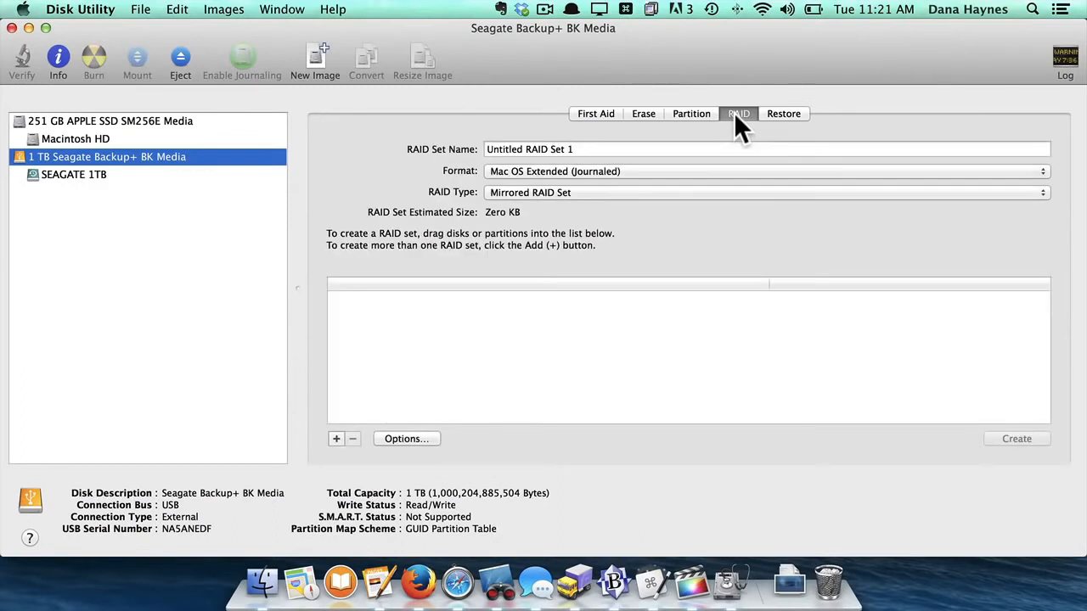
click(780, 119)
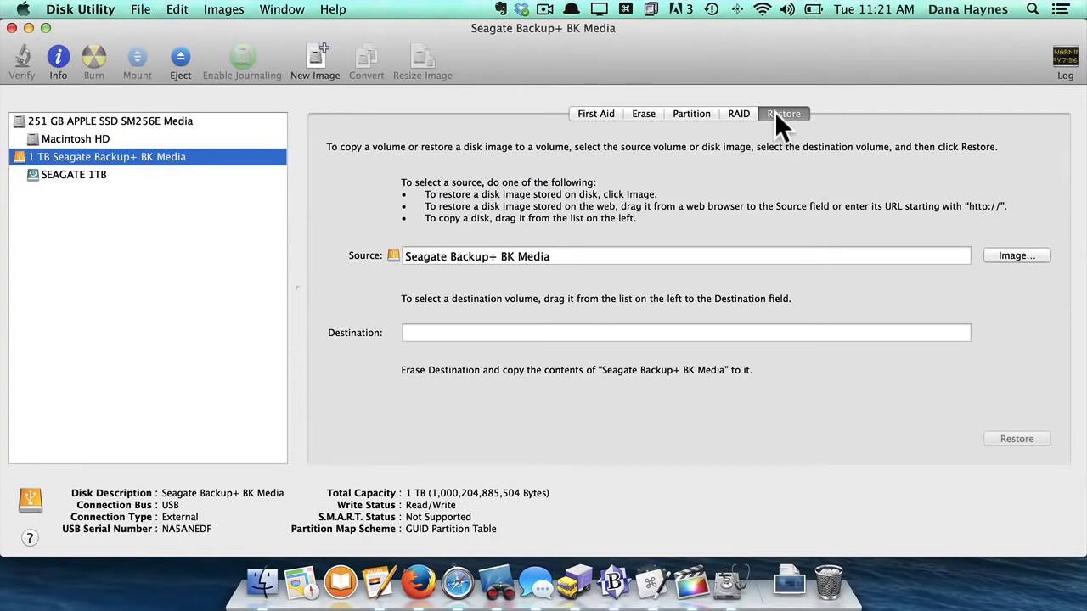
click(599, 114)
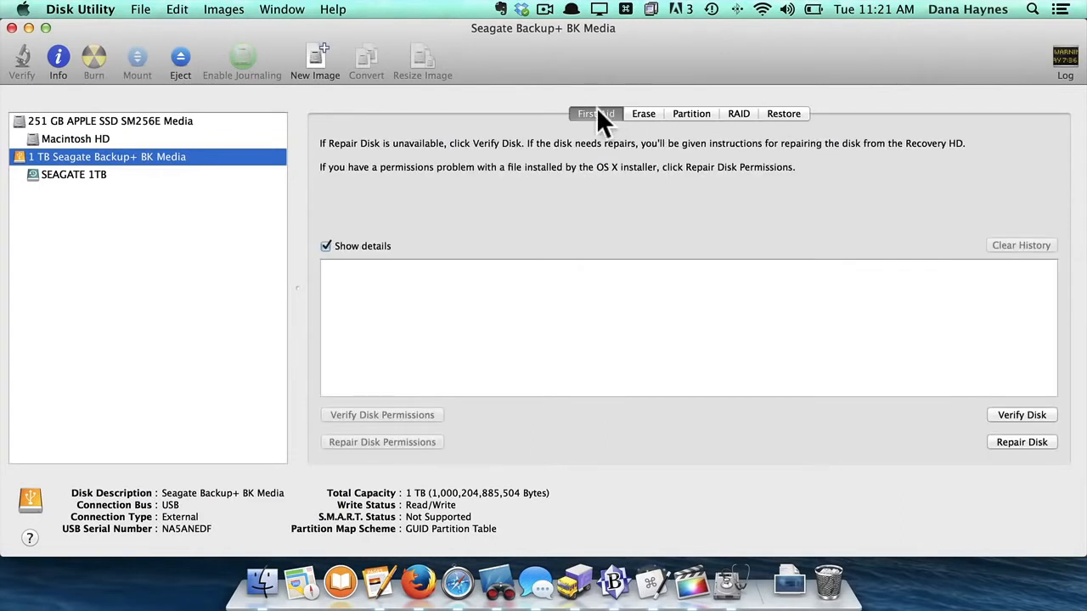
click(643, 115)
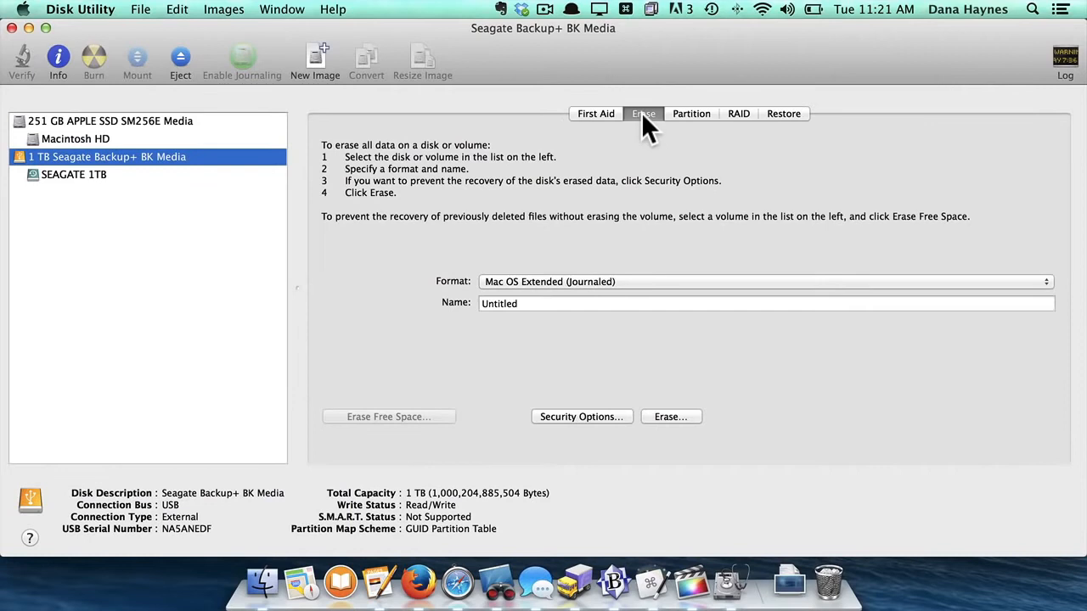
click(687, 117)
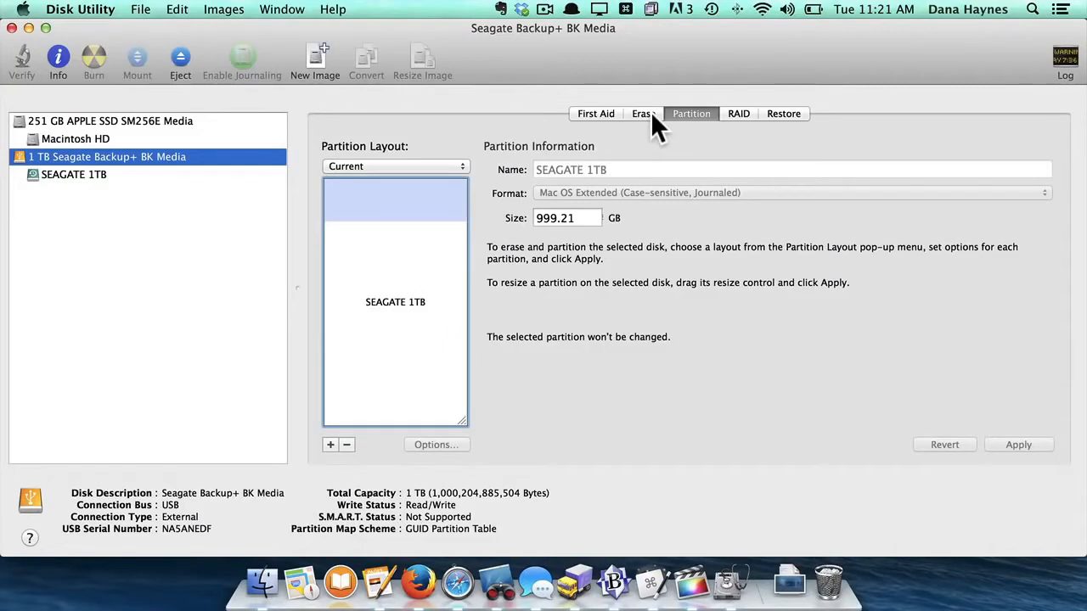
click(647, 114)
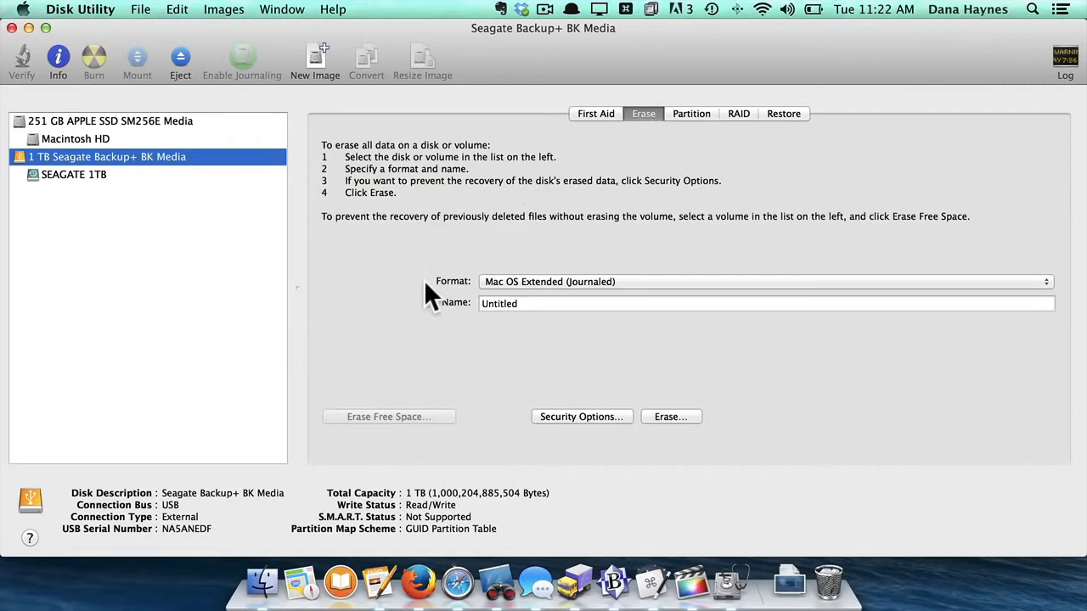
Step: Inspect the erase formats, volume name and erase confirmation for the whole 1 TB Seagate disk, and cancel without erasing
click(552, 285)
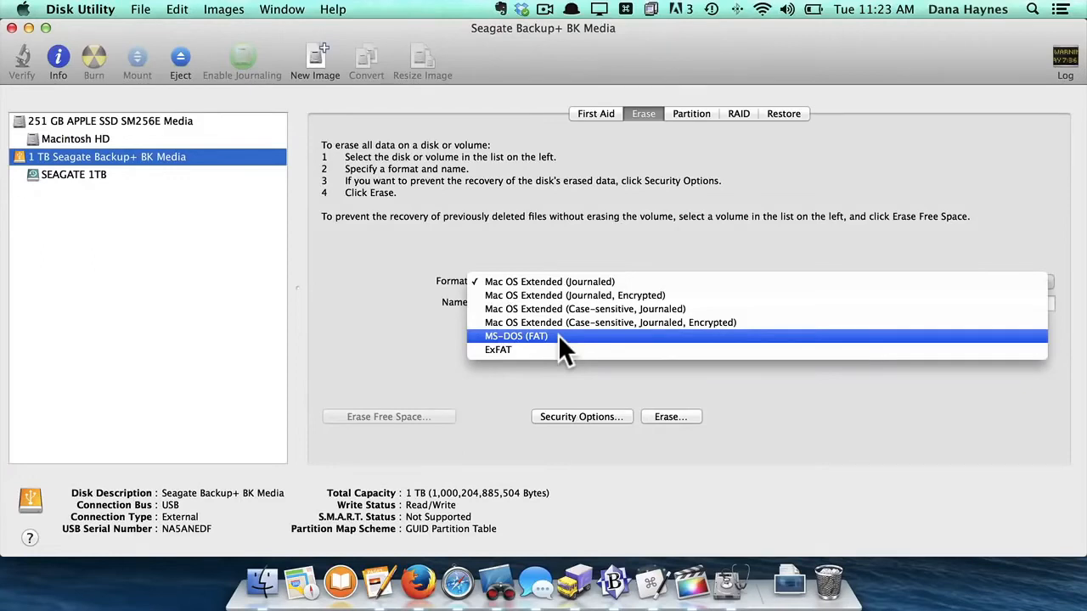
click(553, 237)
drag(537, 304, 466, 306)
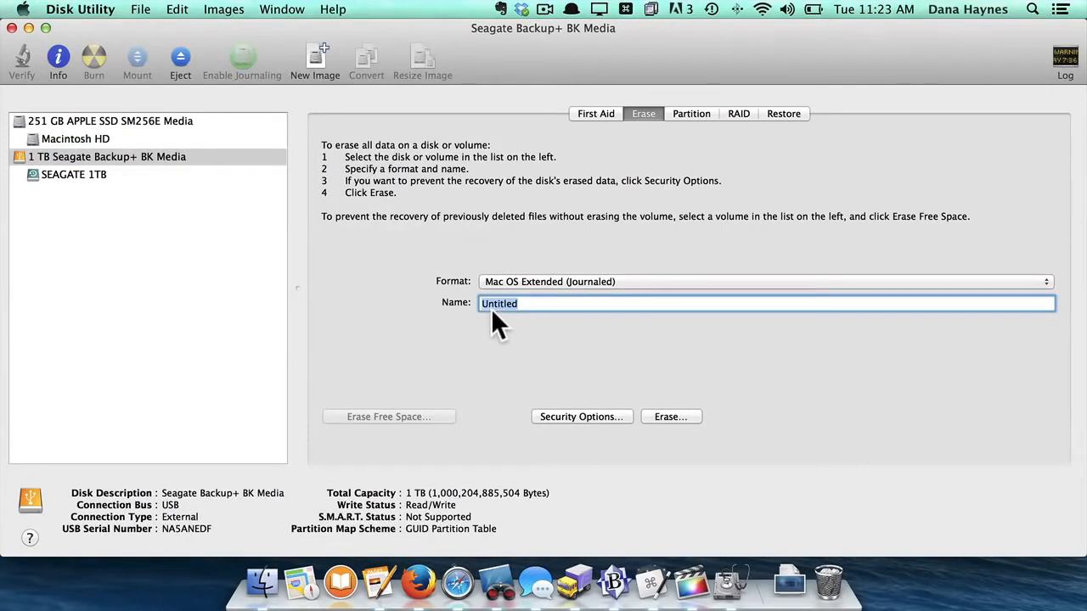
click(669, 416)
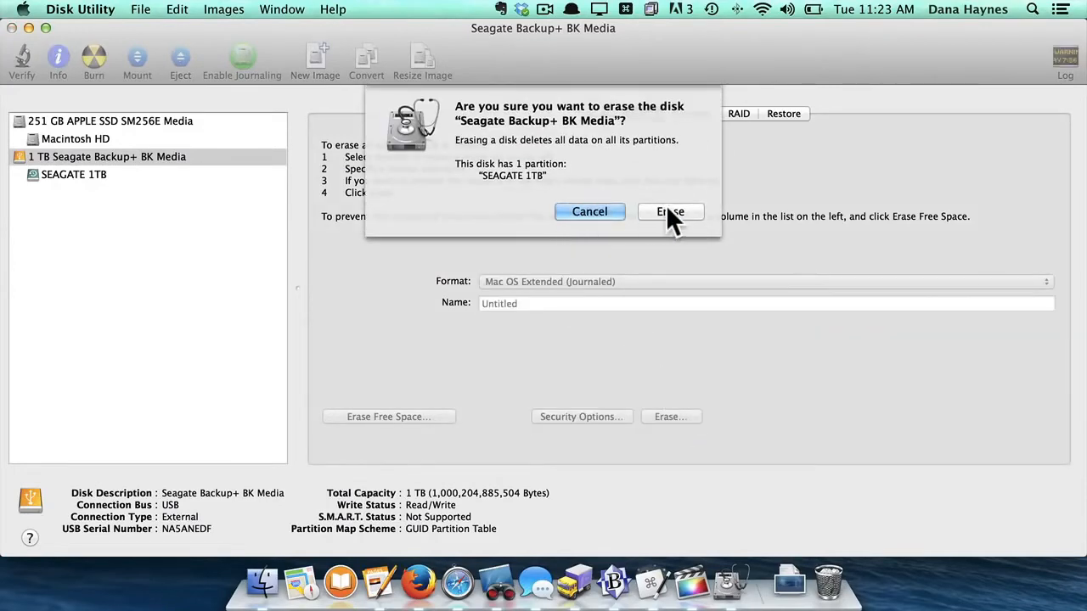
click(602, 213)
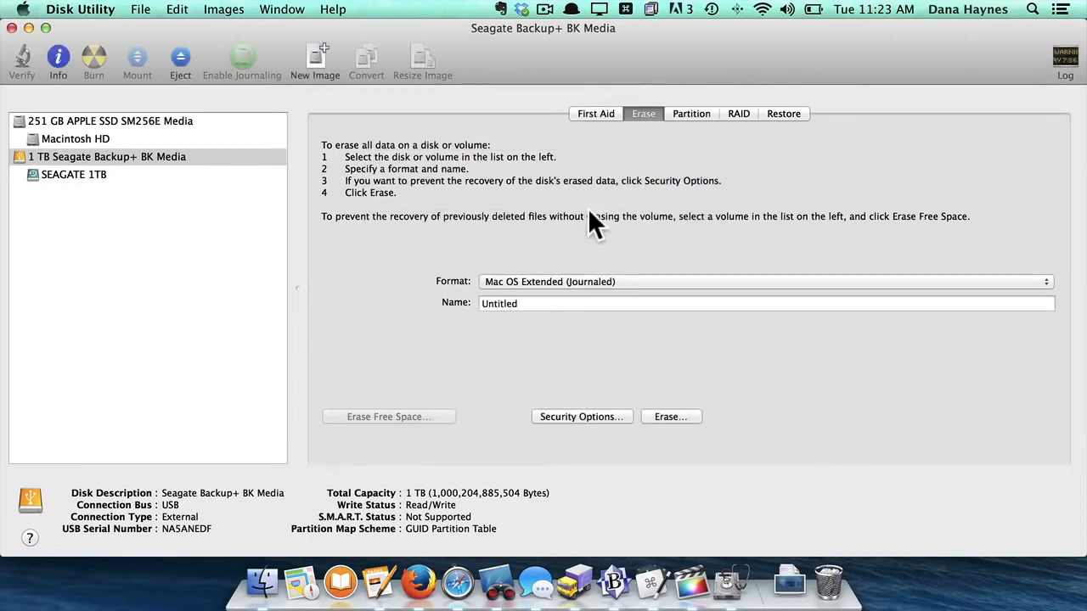
Step: Inspect the Erase Free Space options and available formats for the SEAGATE 1TB volume, and dismiss both without changes
click(90, 176)
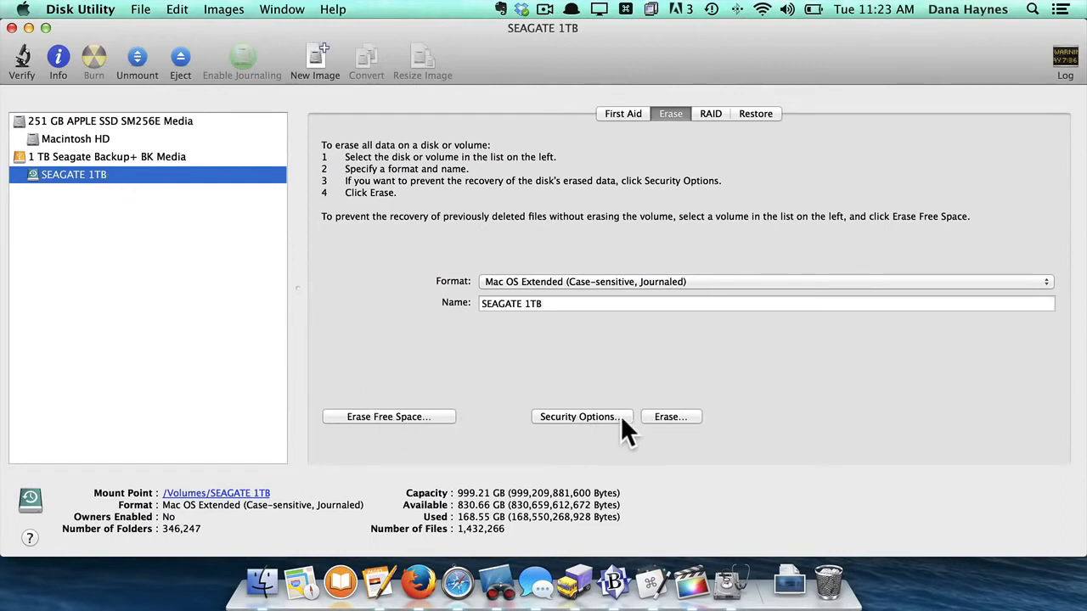
click(408, 414)
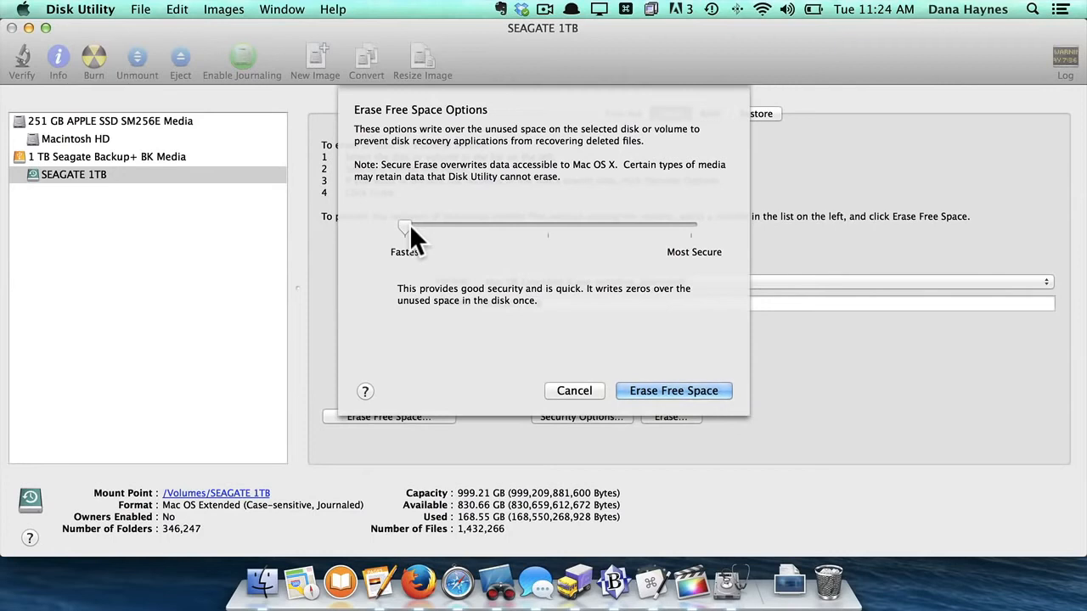
click(568, 389)
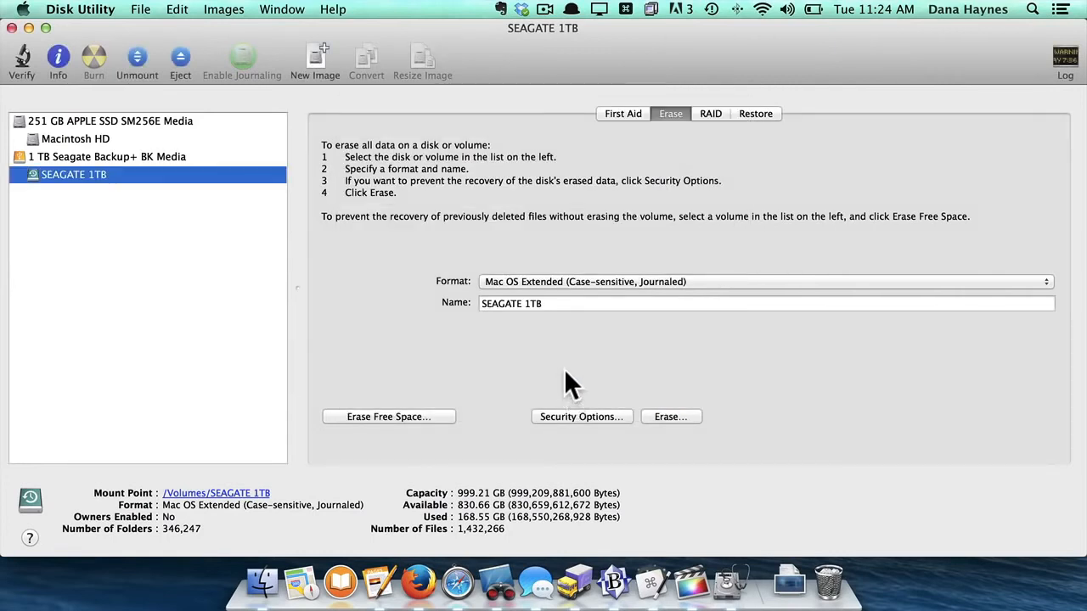
click(559, 281)
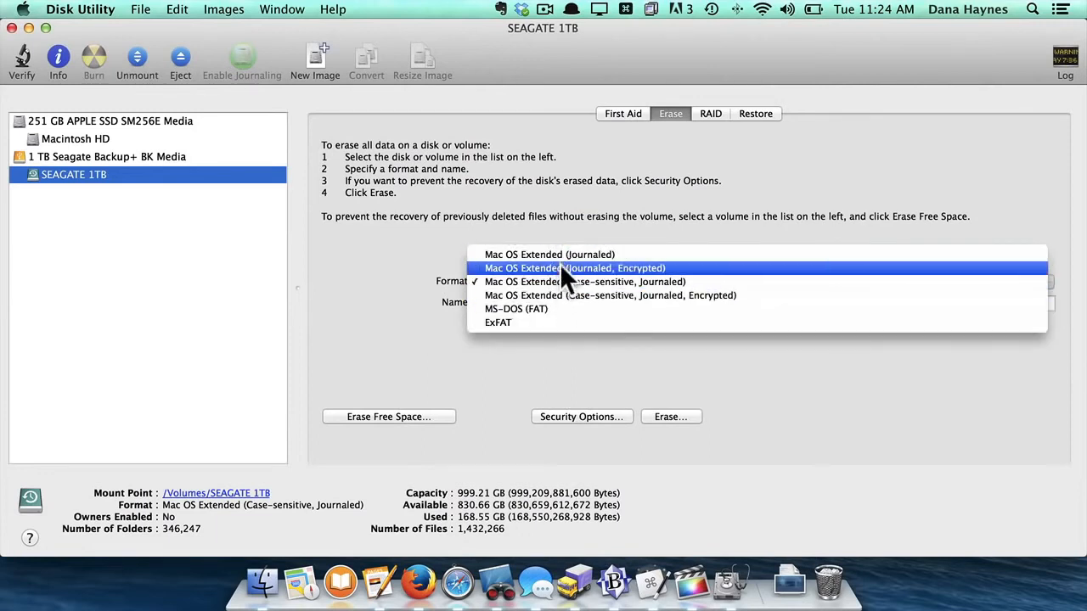
click(478, 212)
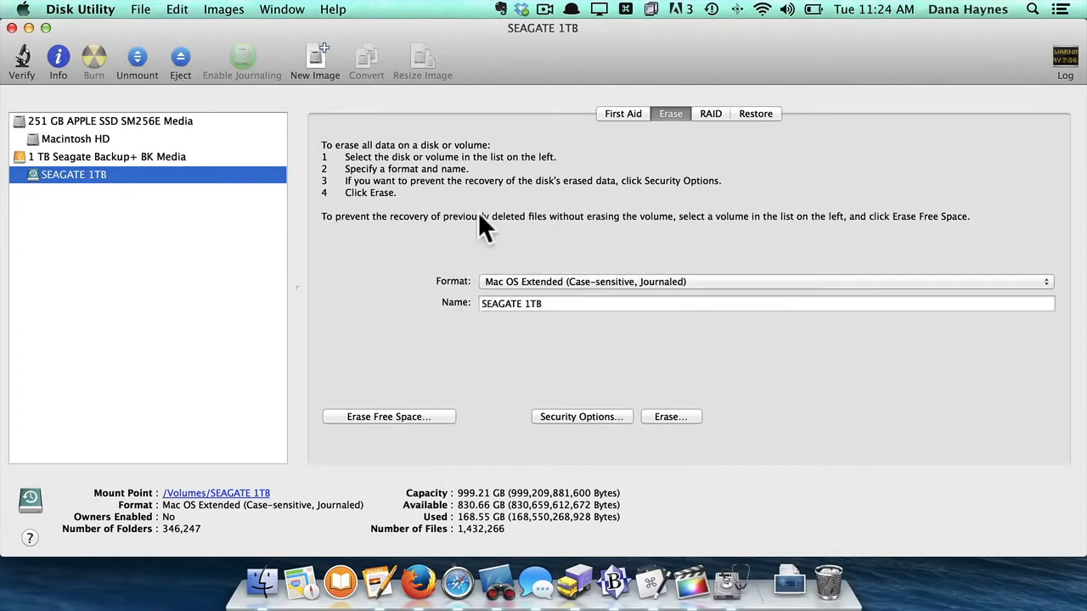
Step: Select the 1 TB Seagate Backup+ BK Media disk instead of its volume and show its partition layout
click(82, 151)
click(85, 170)
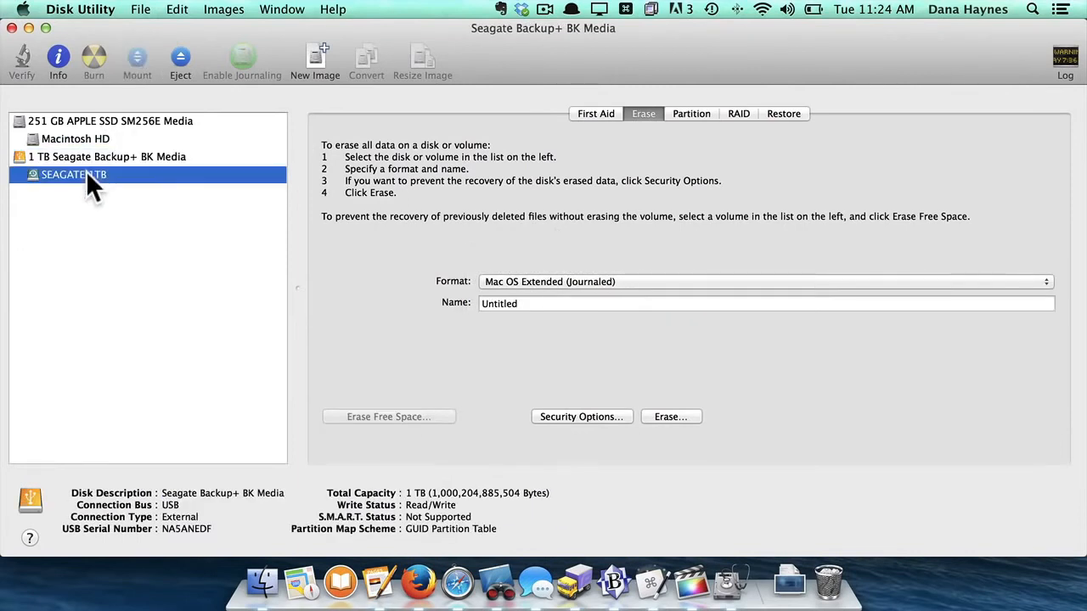
click(93, 160)
click(93, 169)
click(94, 158)
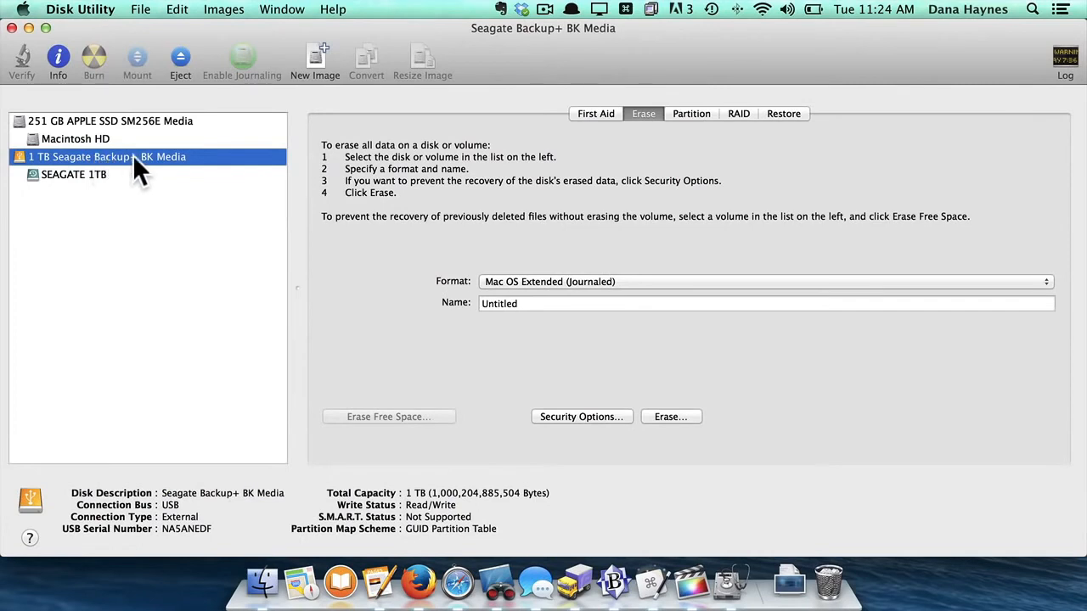
click(705, 115)
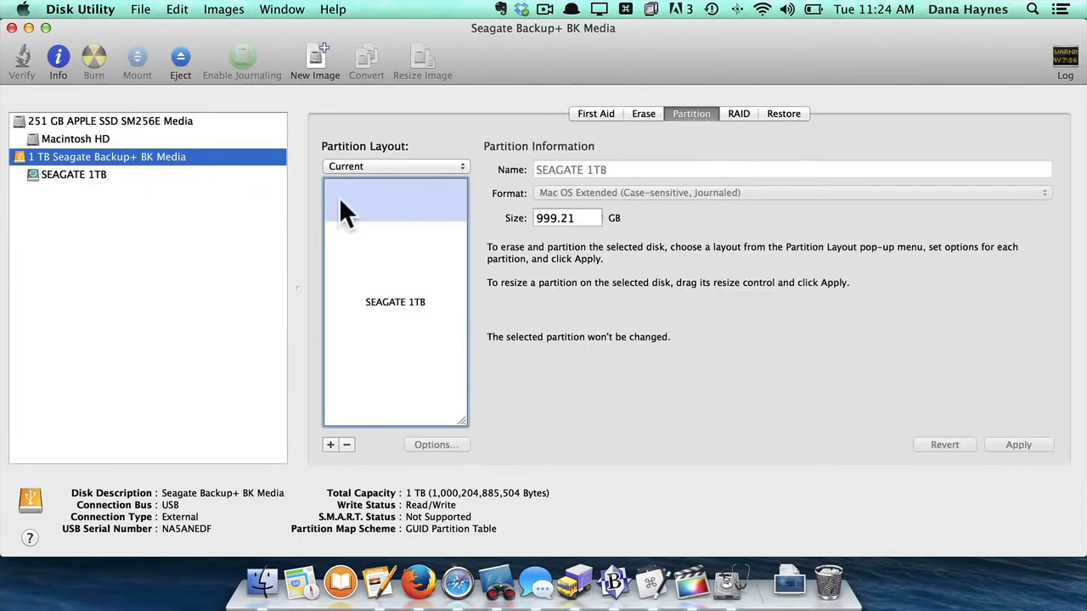
mouse_move(353, 297)
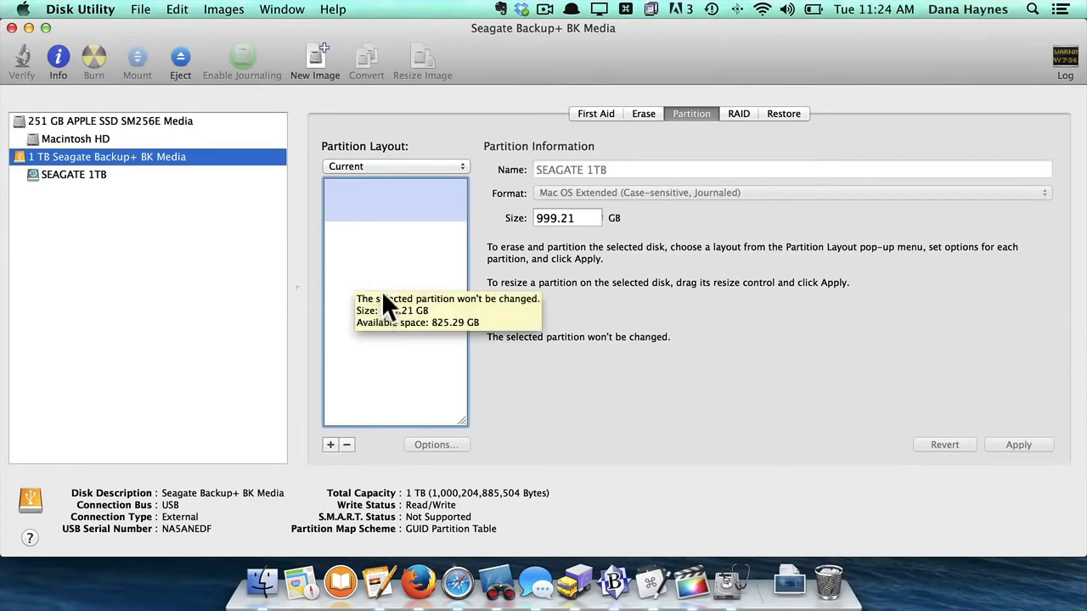
Step: Set the Seagate disk's layout to 4 partitions and enlarge the first partition, Untitled 1, to about 306 GB
click(367, 166)
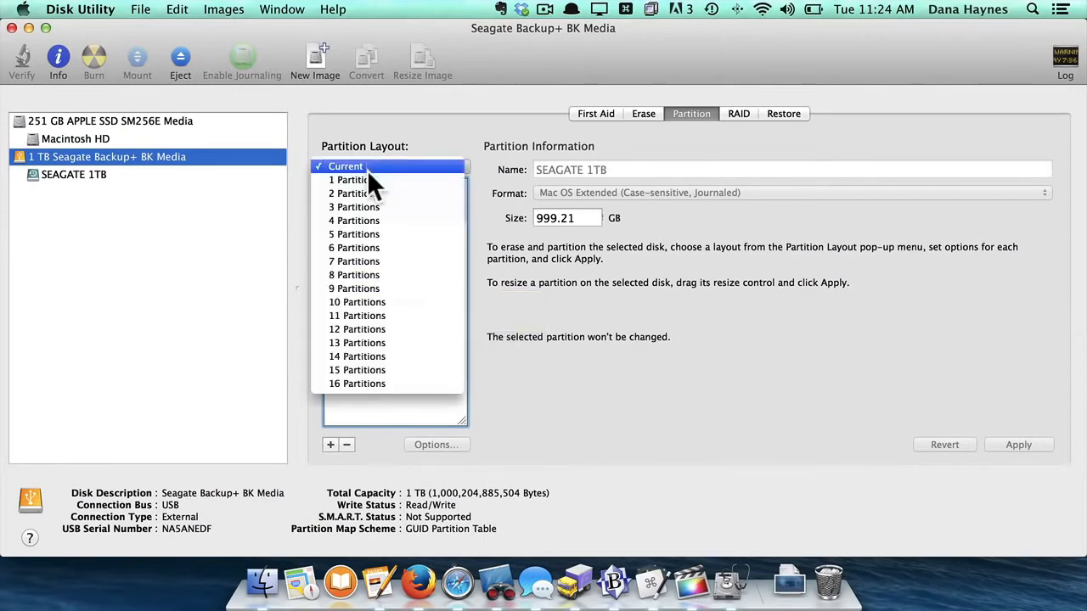
click(368, 192)
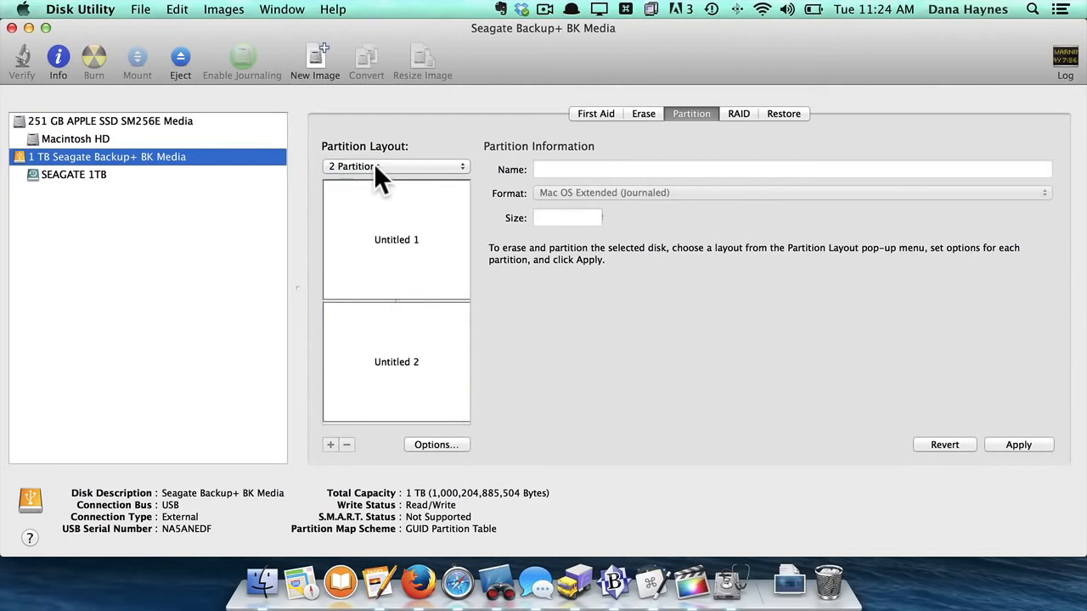
click(373, 165)
click(375, 188)
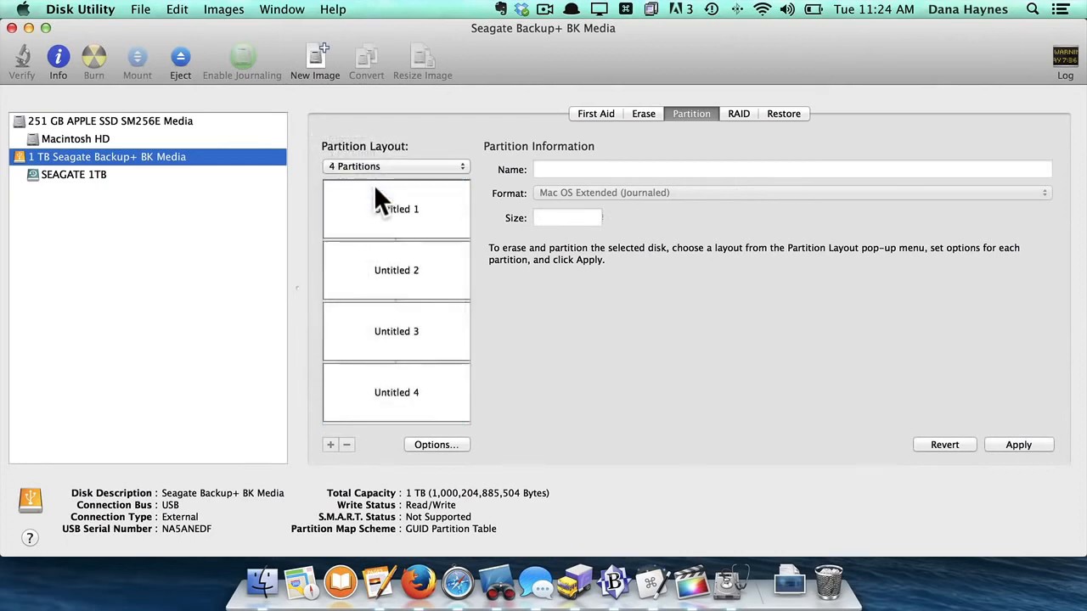
click(391, 231)
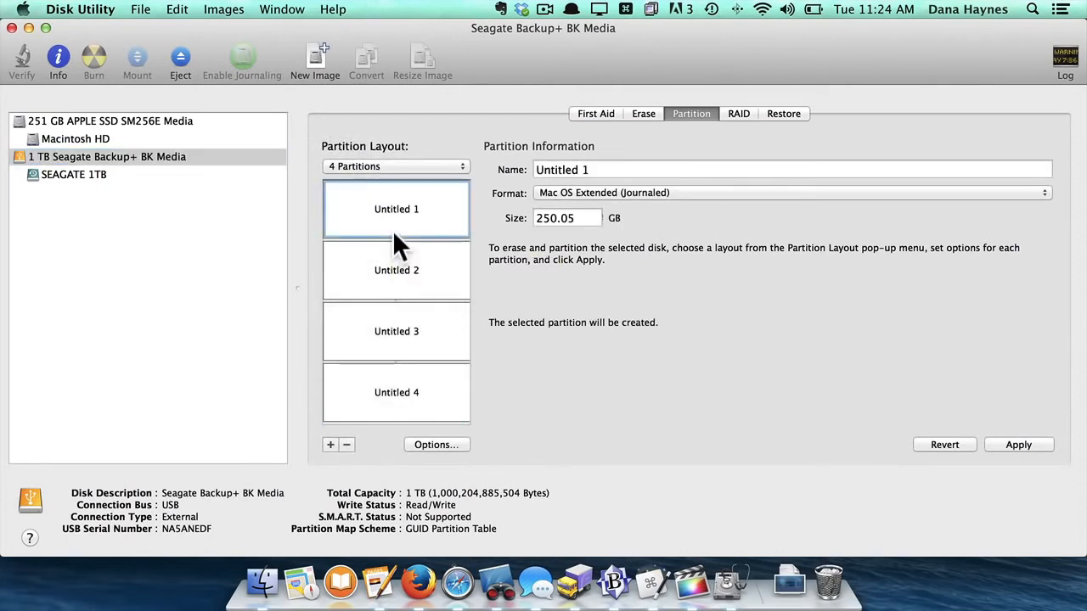
mouse_move(394, 238)
mouse_down()
mouse_move(396, 280)
mouse_move(396, 235)
mouse_move(405, 258)
mouse_move(403, 249)
mouse_up()
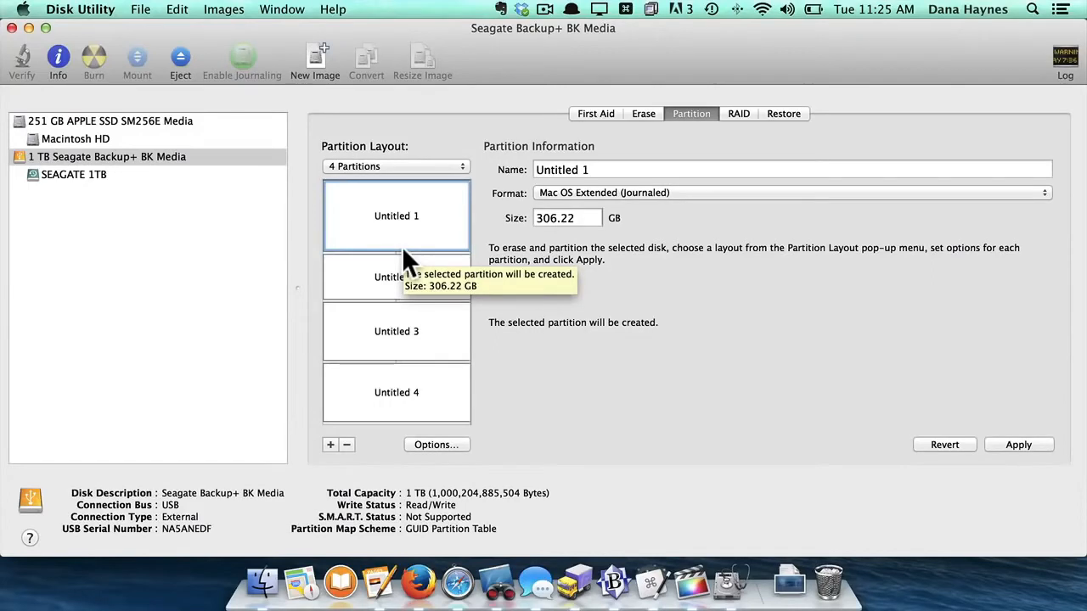
Step: Set the Seagate disk's layout to 2 partitions and shrink the first partition, Untitled 1, to about 184 GB
click(376, 167)
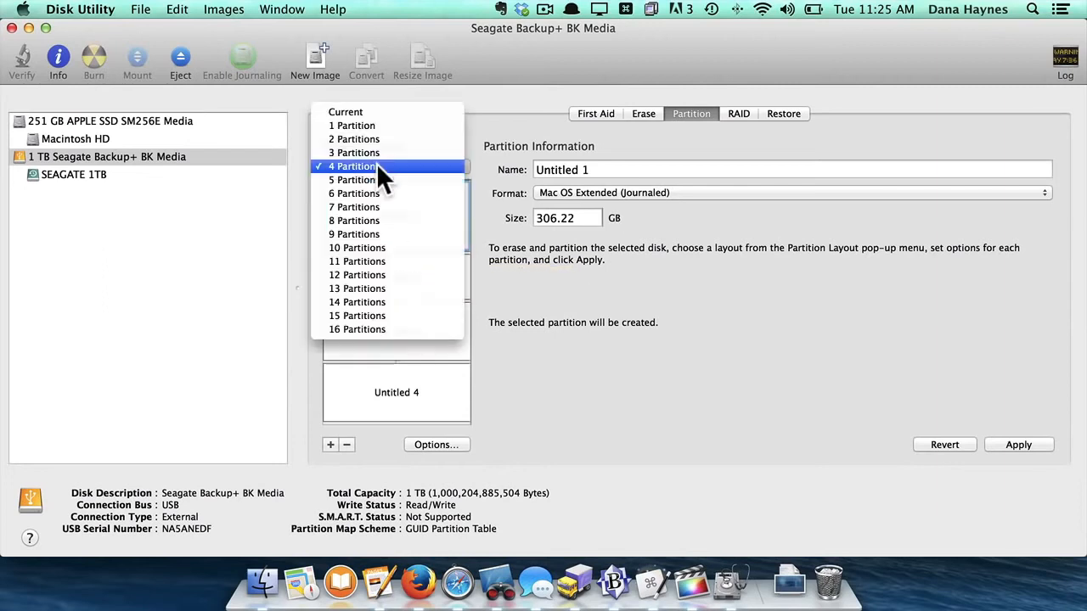
click(377, 140)
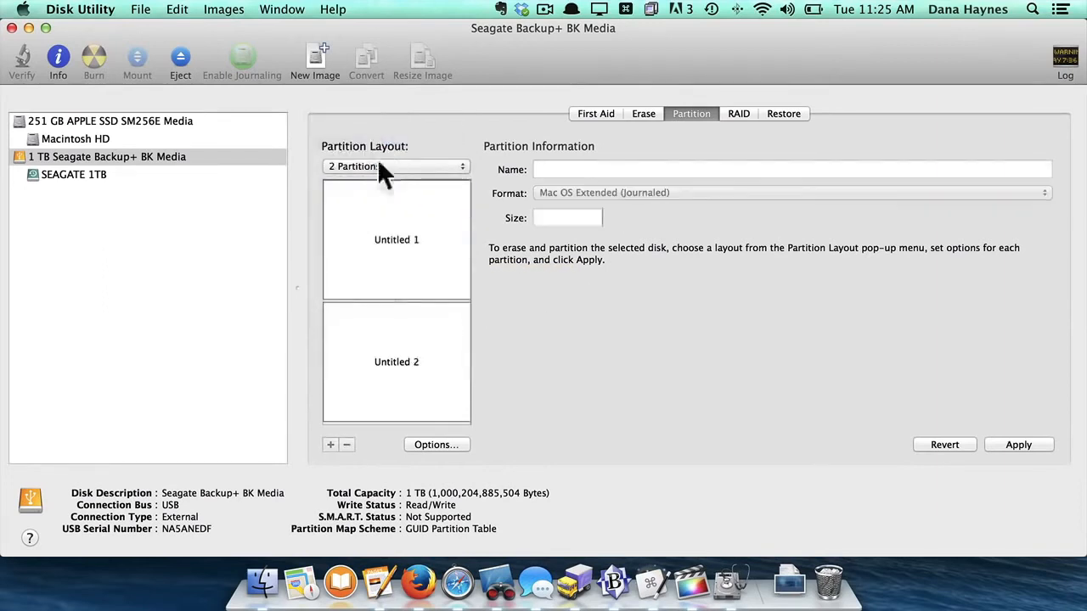
drag(392, 301, 398, 225)
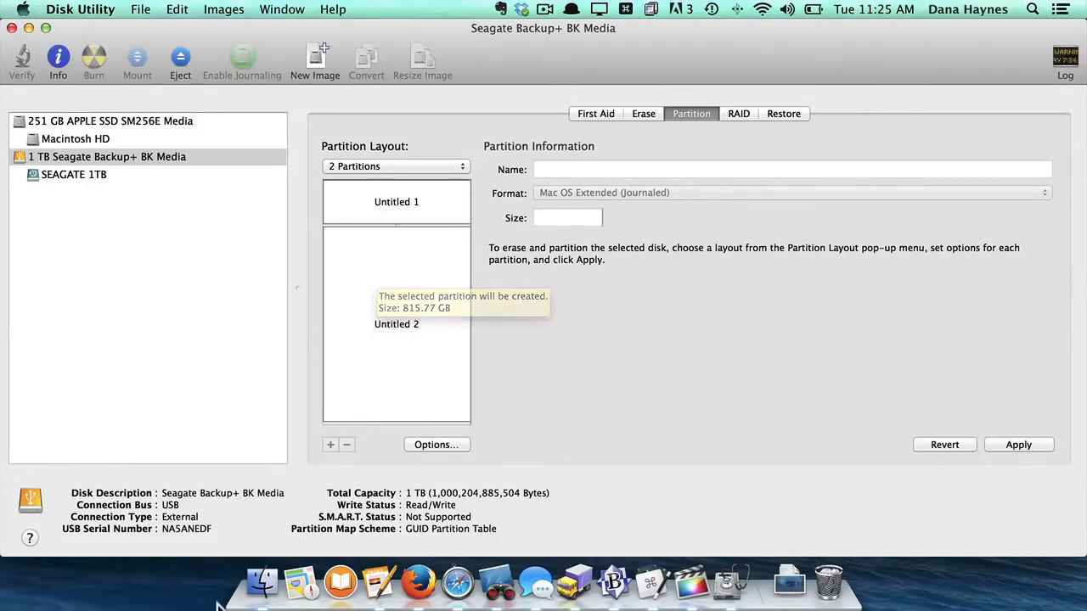
Step: Switch to Finder, hide the other applications to view the disk icons on the desktop, and return to Disk Utility
click(269, 577)
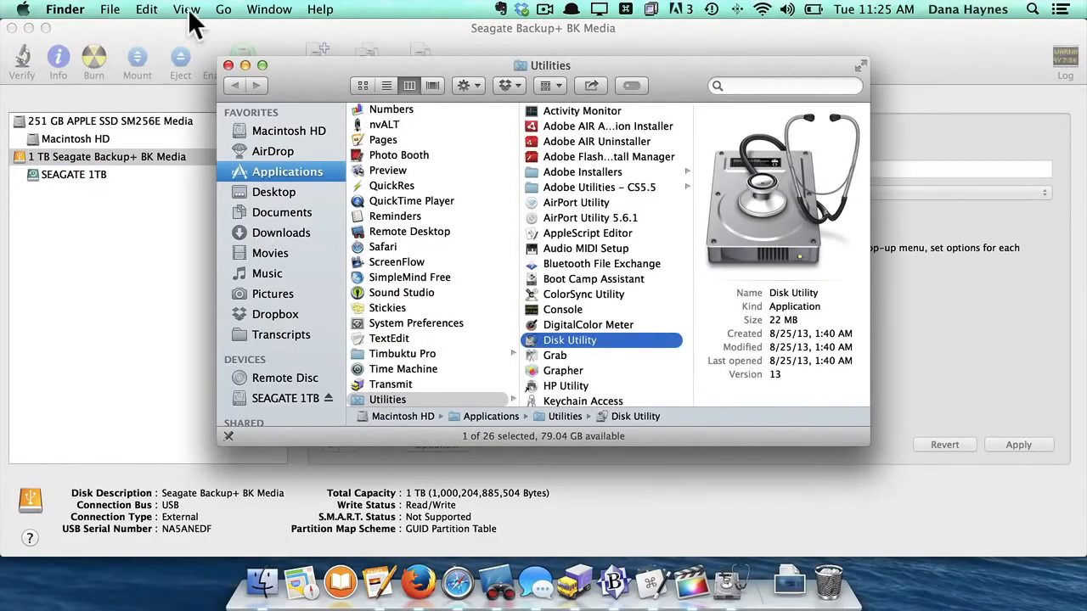
click(66, 9)
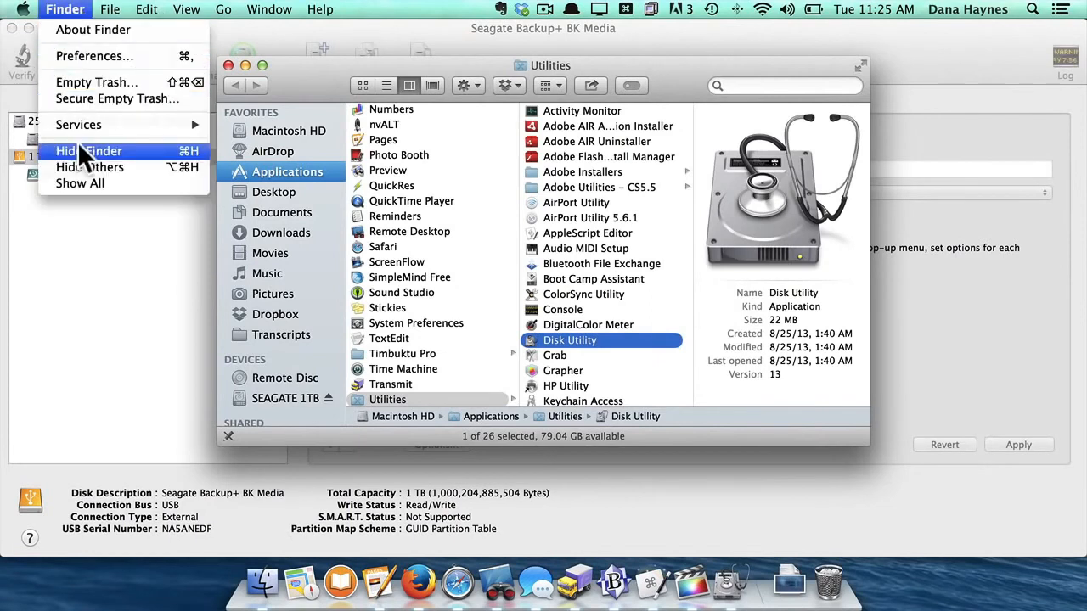
click(79, 167)
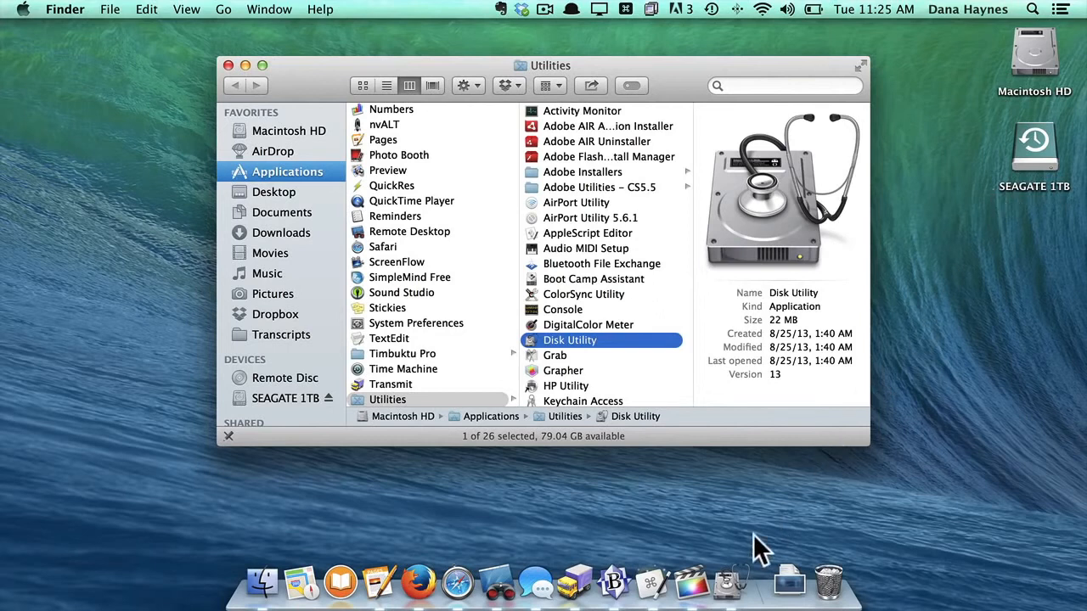
click(724, 594)
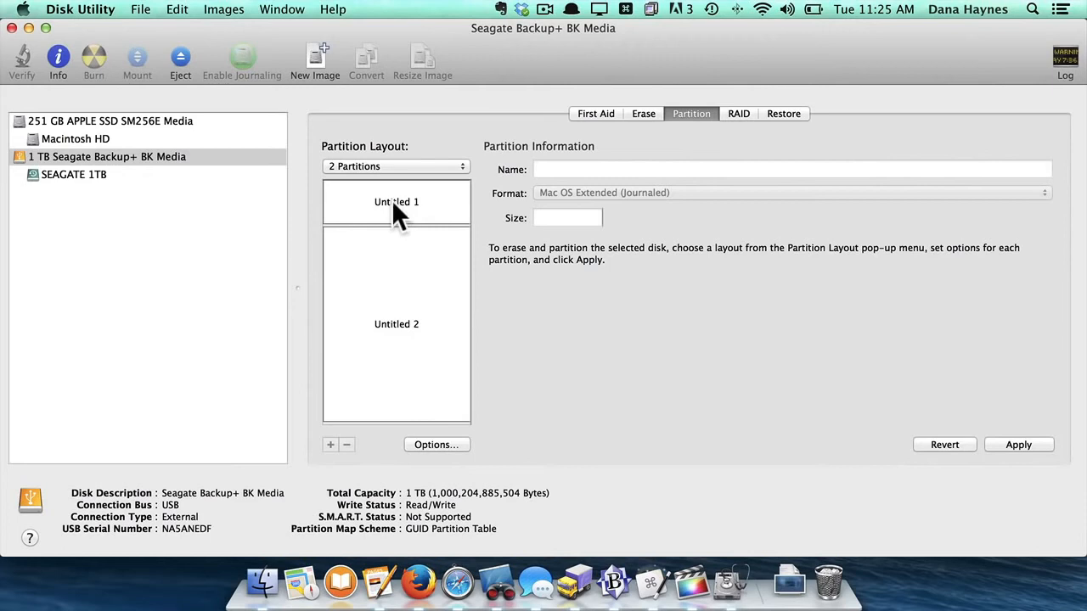
Step: Check the planned size of Untitled 1, and move the window aside to view the desktop disks before moving it back
mouse_move(391, 199)
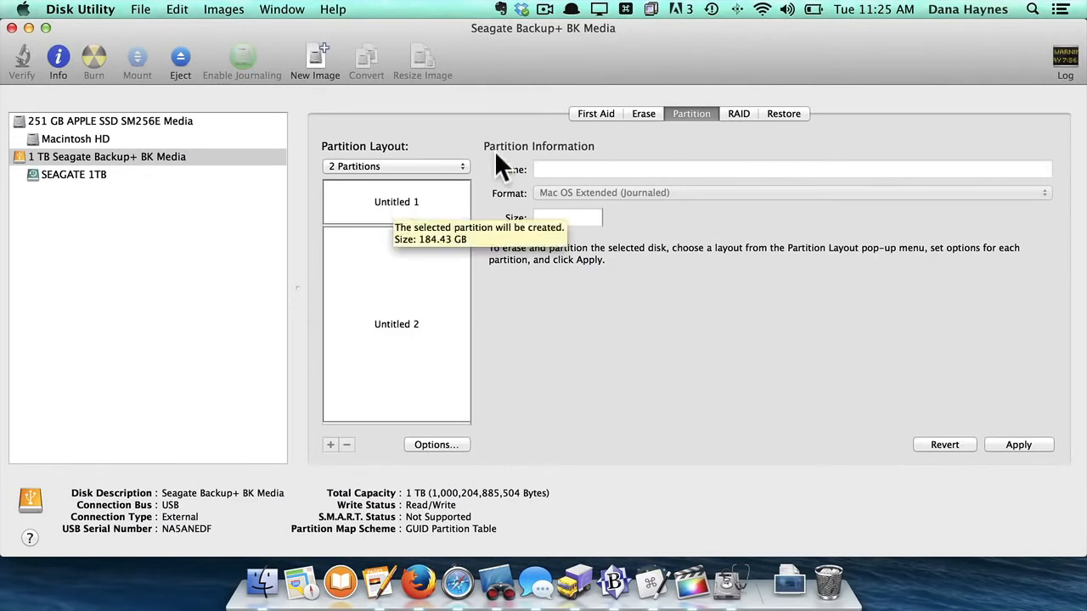
drag(744, 73, 628, 74)
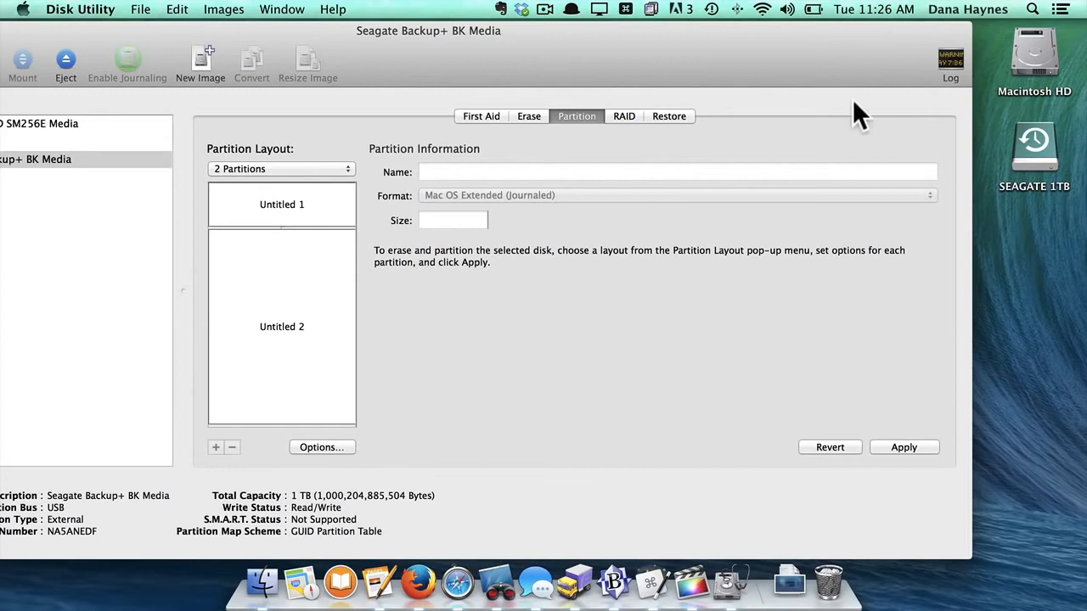
drag(758, 40, 866, 39)
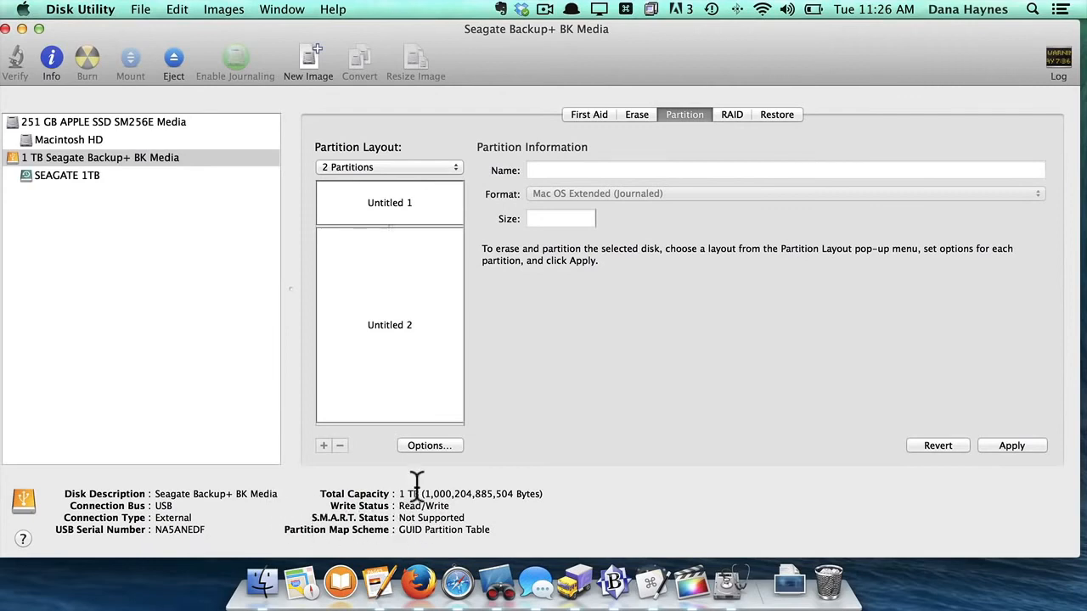
Step: Set the Seagate disk's layout to 1 partition in Mac OS Extended (Journaled) format with the GUID Partition Table scheme
click(390, 166)
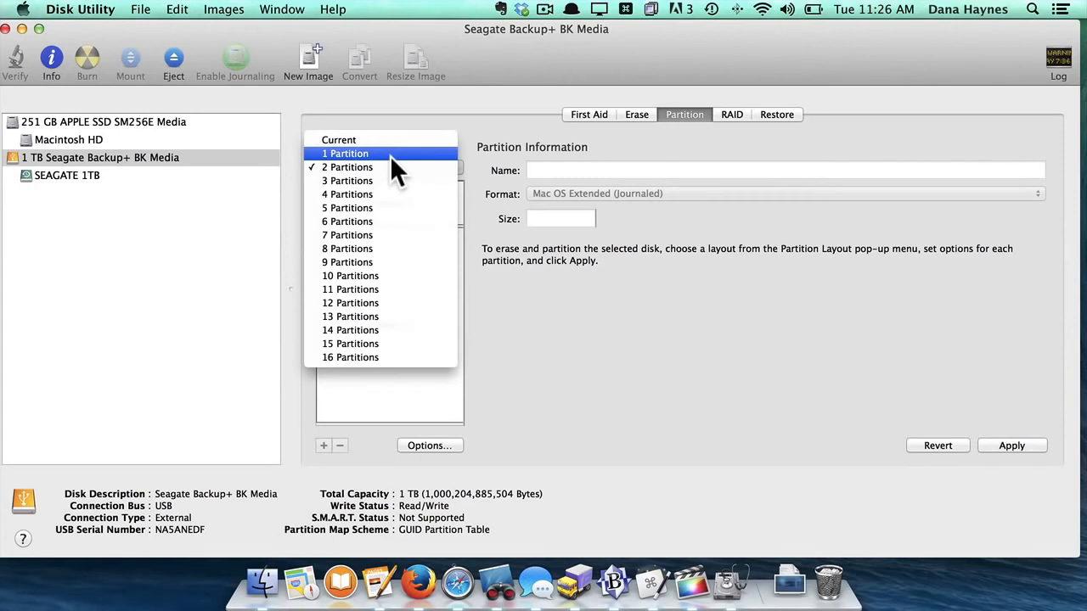
click(390, 155)
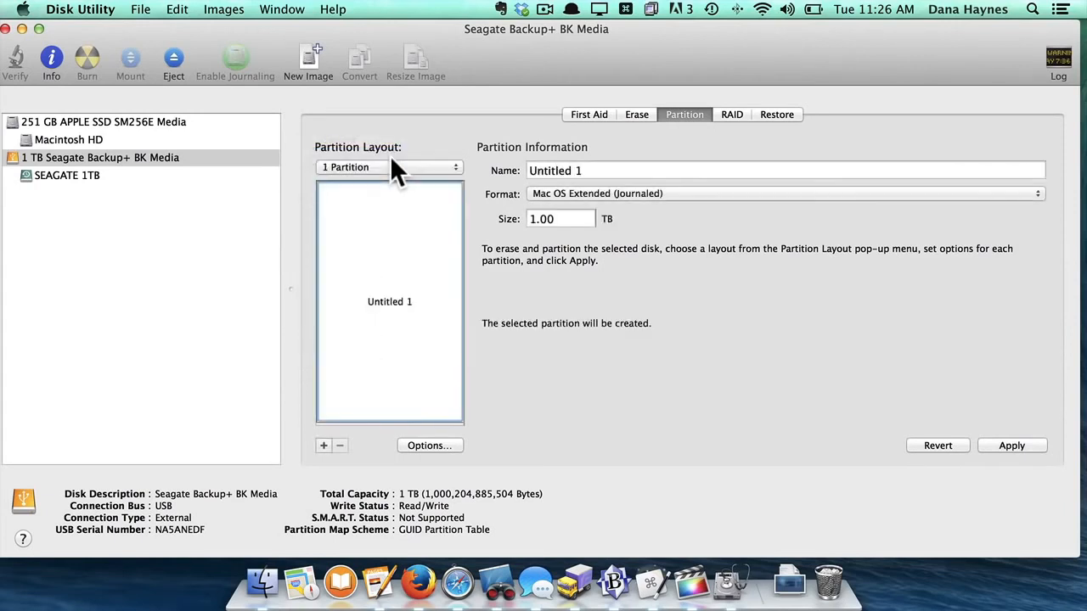
click(573, 186)
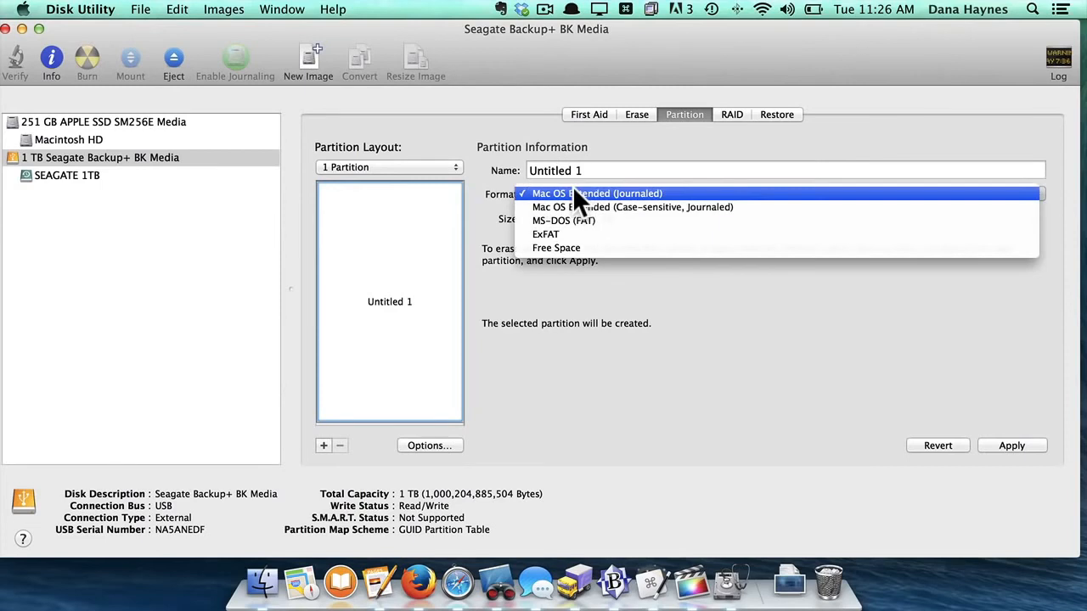
click(631, 193)
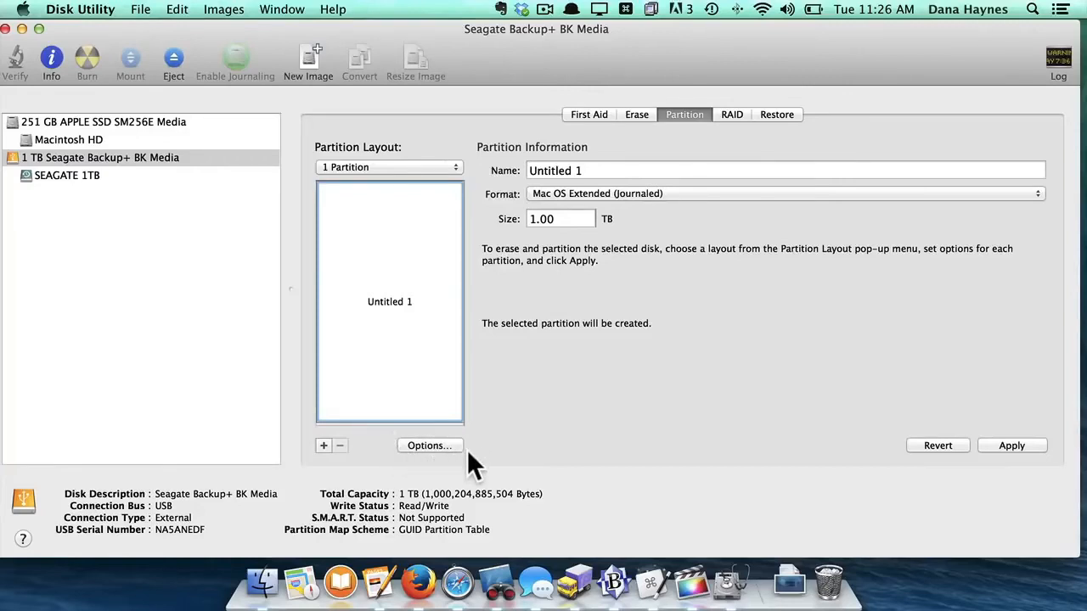
click(444, 445)
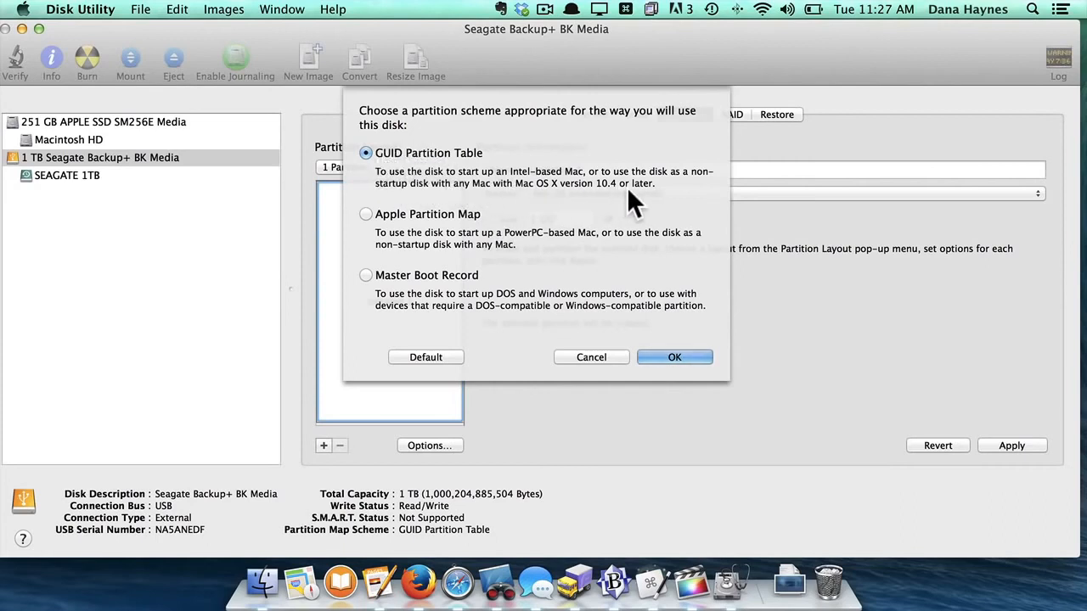
click(671, 356)
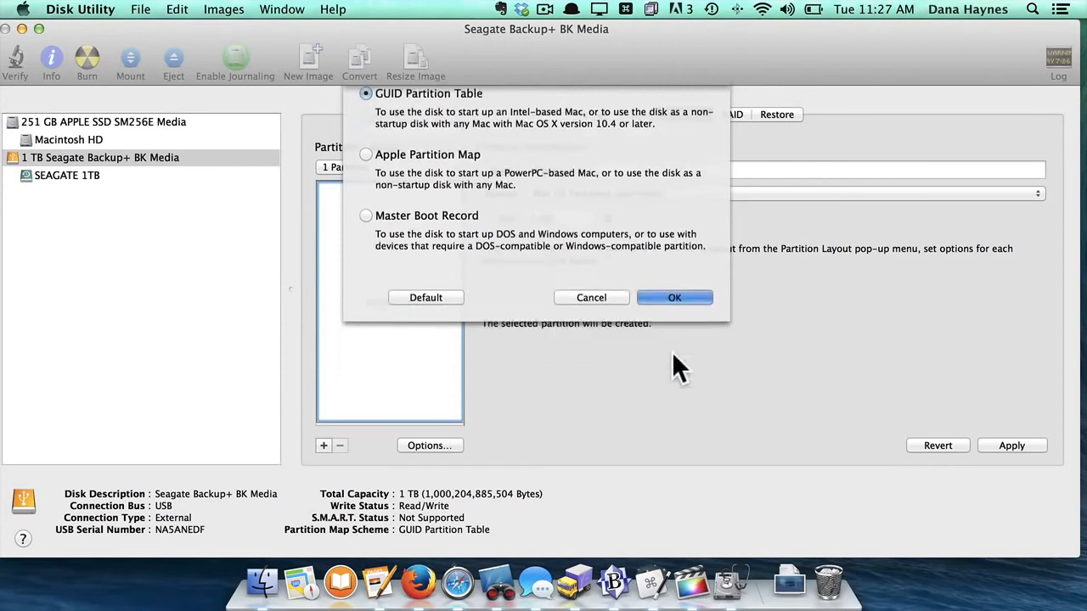
Step: Inspect the partition confirmation for the Seagate disk, cancel it, and review the available formats for Untitled 1 without changing the format
click(1011, 445)
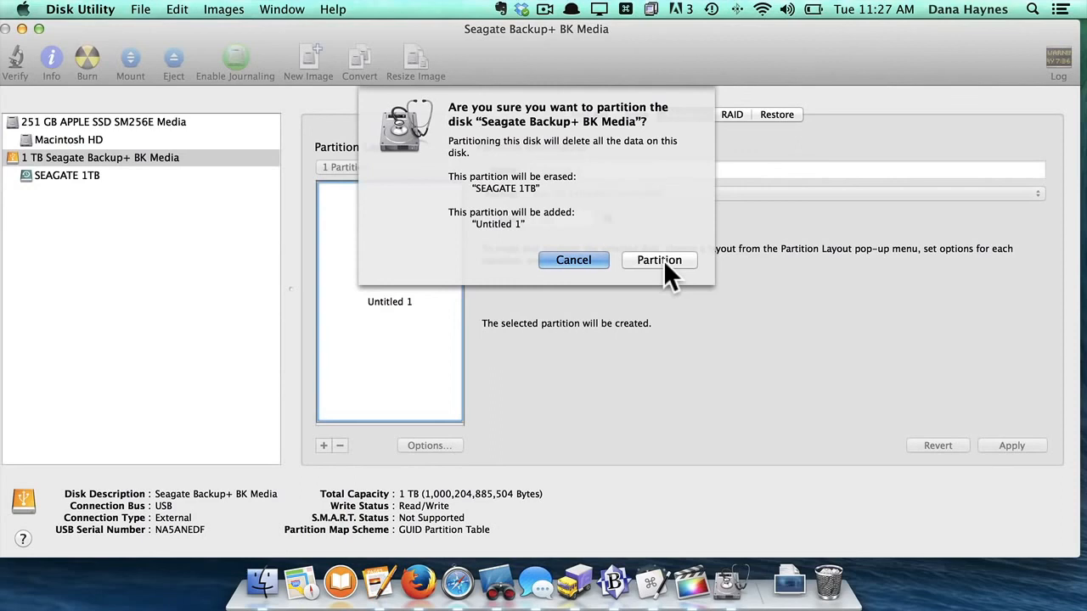
click(588, 259)
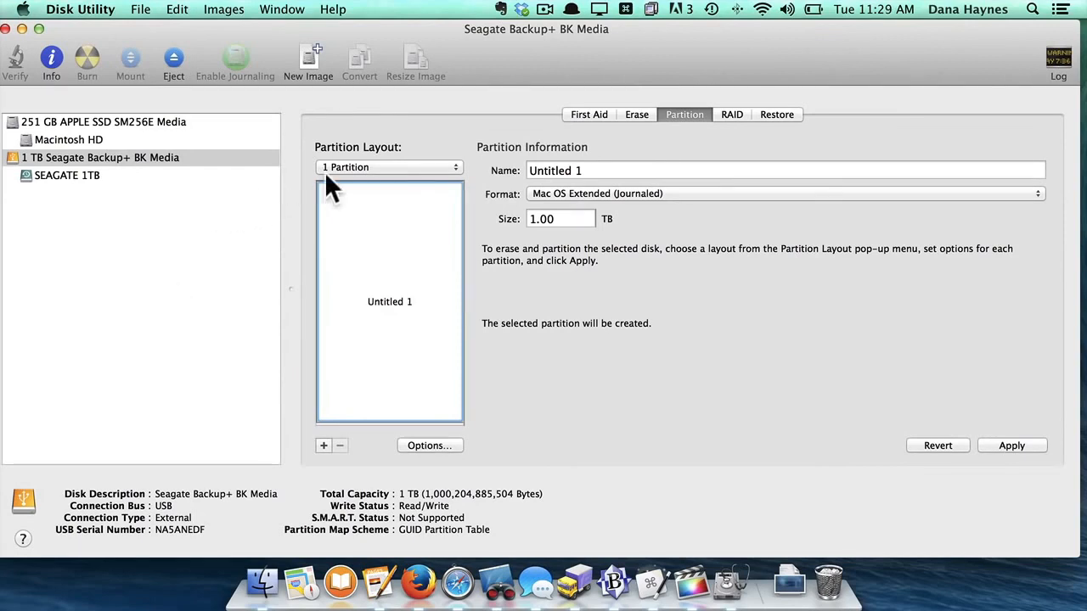
click(573, 192)
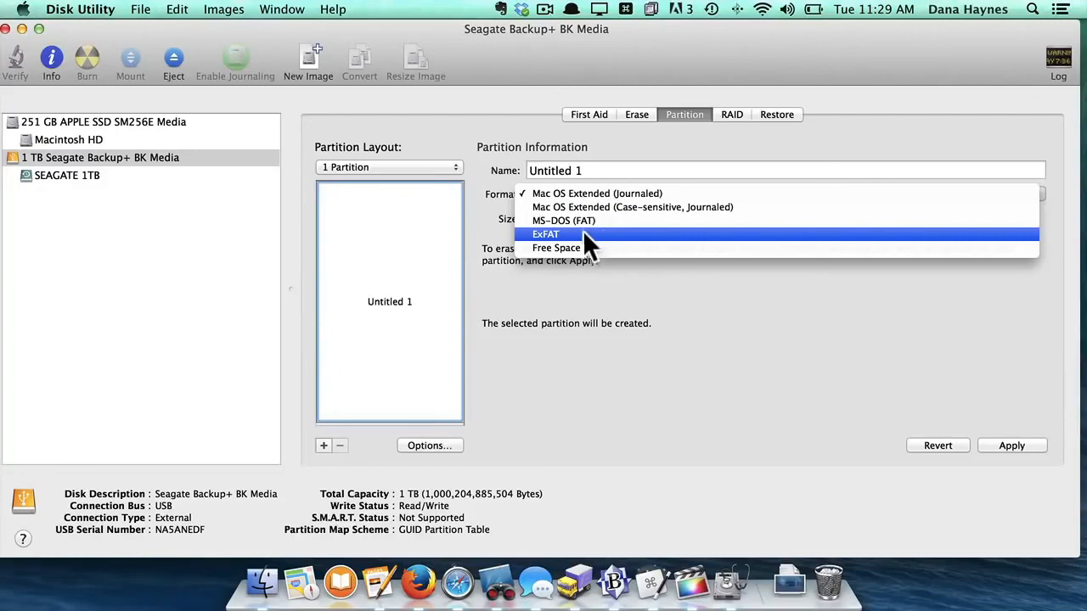
click(451, 125)
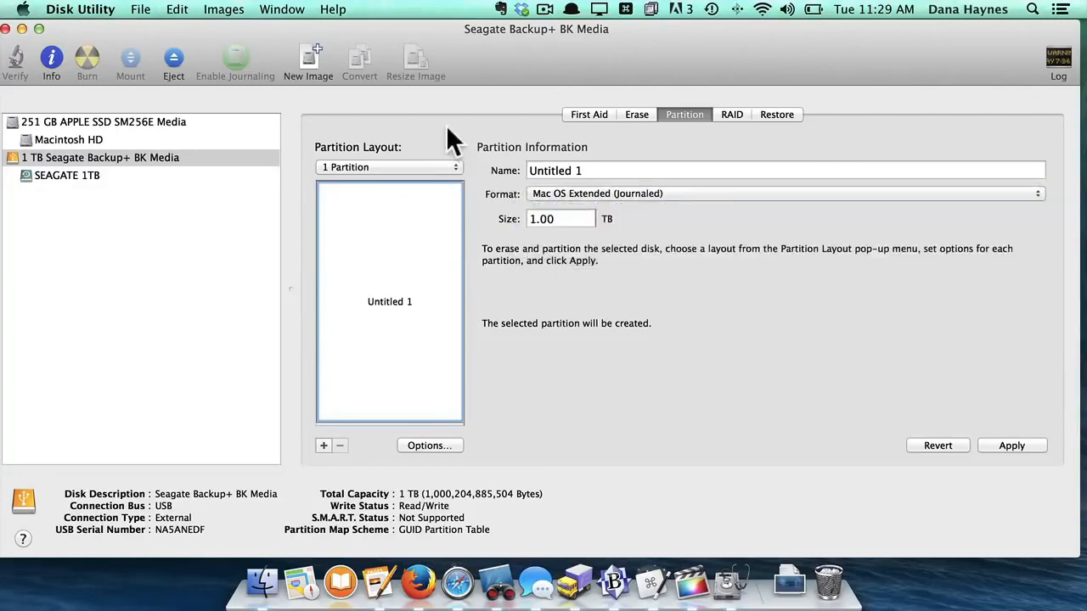